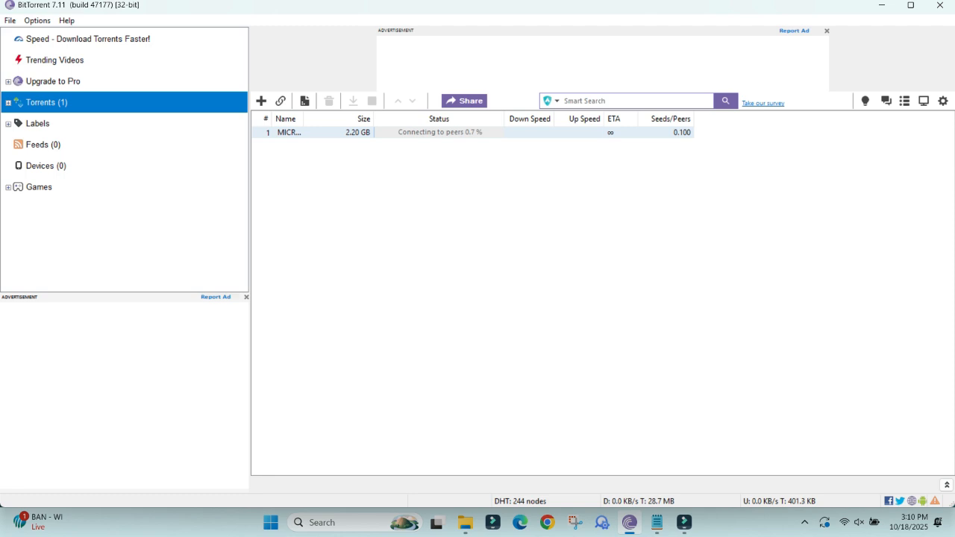
Stop the only torrent in the list.
{"action": "right_click", "coordinate": [423, 134]}
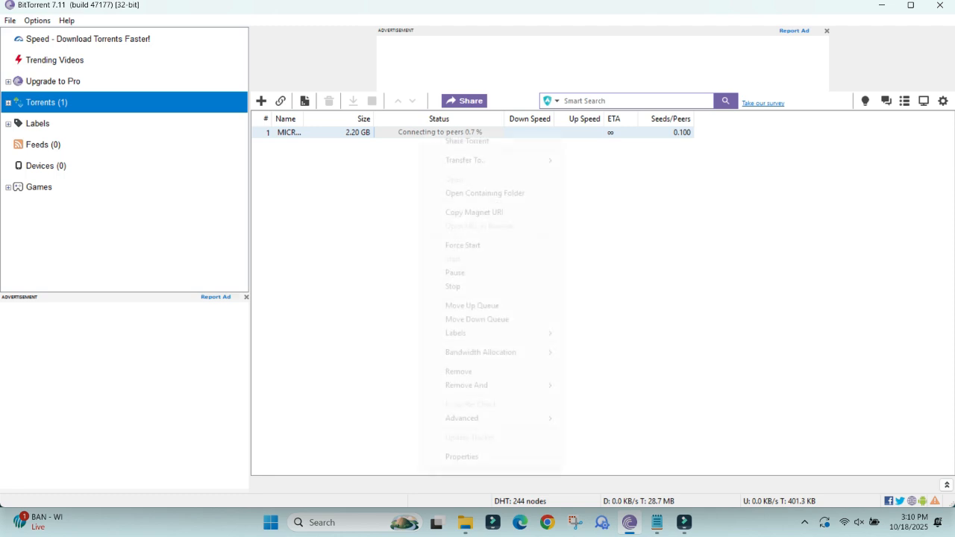
{"action": "left_click", "coordinate": [453, 286]}
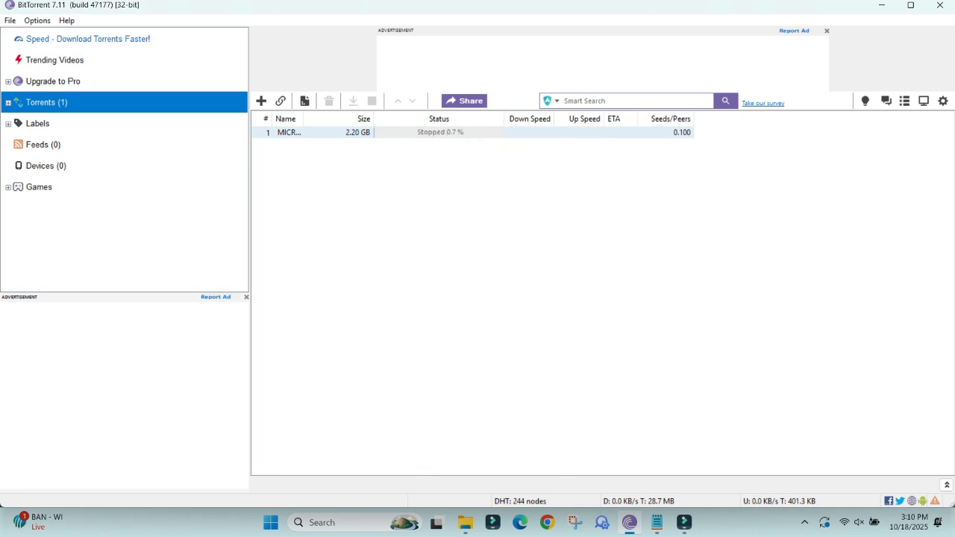
{"action": "left_click", "coordinate": [37, 21]}
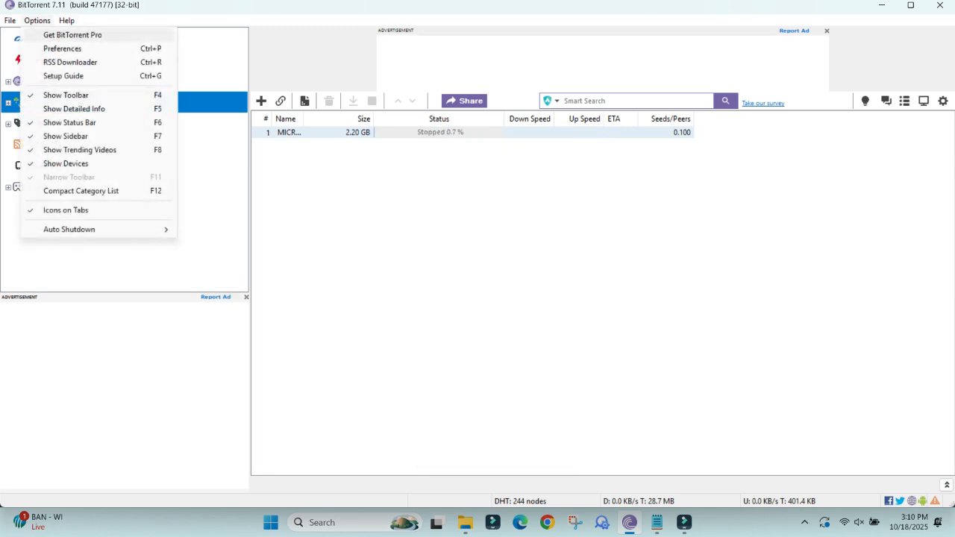
{"action": "left_click", "coordinate": [73, 35]}
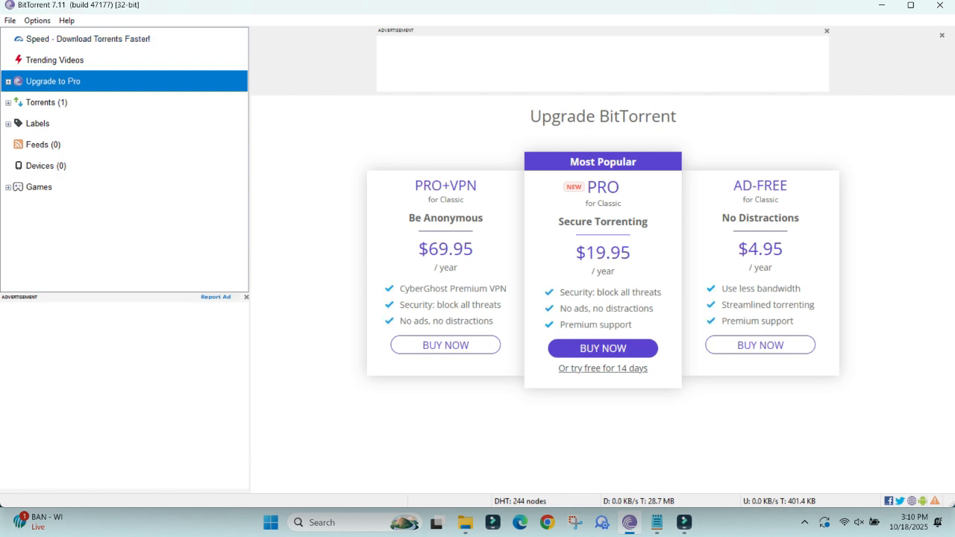
{"action": "left_click", "coordinate": [46, 103]}
Enable starting BitTorrent when Windows starts in the General preferences and apply the change.
{"action": "left_click", "coordinate": [37, 21]}
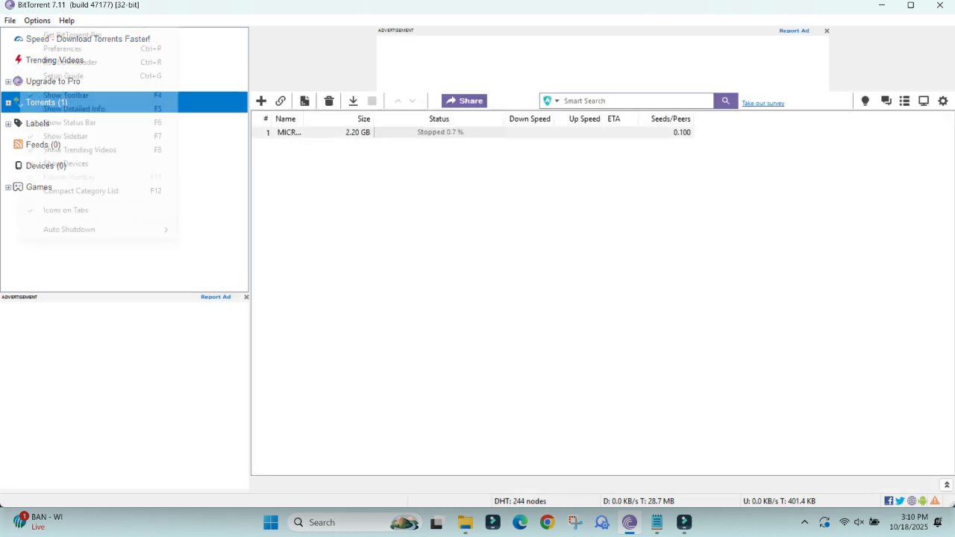
{"action": "left_click", "coordinate": [62, 49]}
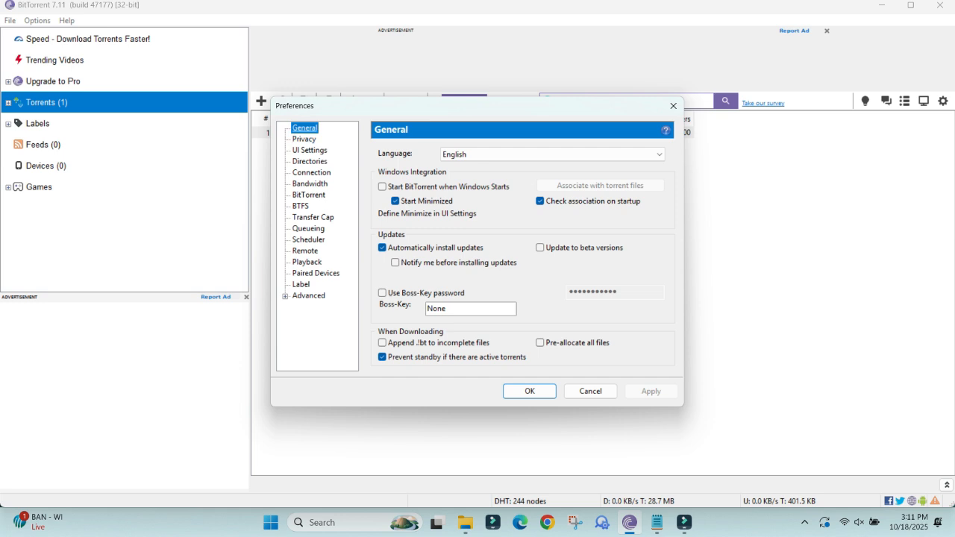
{"action": "left_click", "coordinate": [382, 186]}
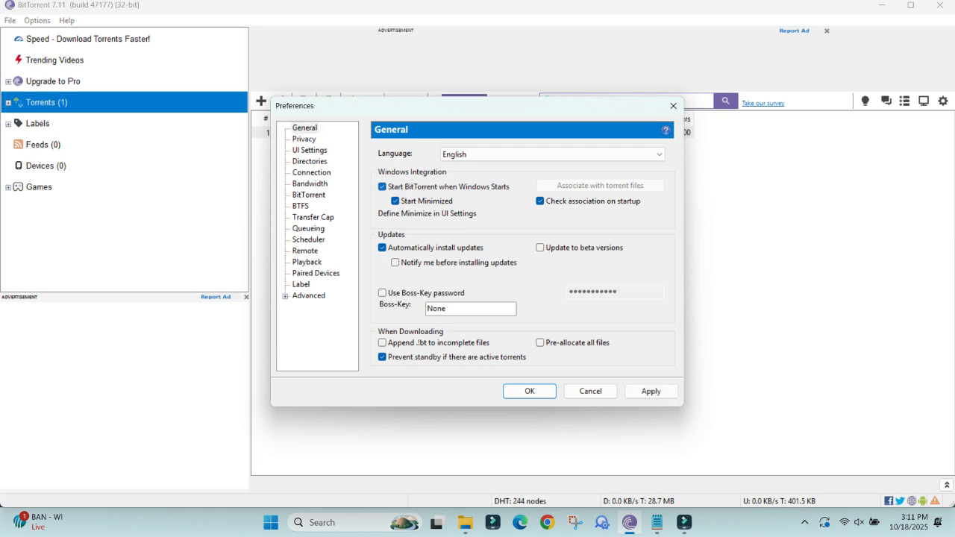
{"action": "left_click", "coordinate": [651, 392]}
Review the Privacy, UI Settings and Directories preferences.
{"action": "left_click", "coordinate": [303, 139]}
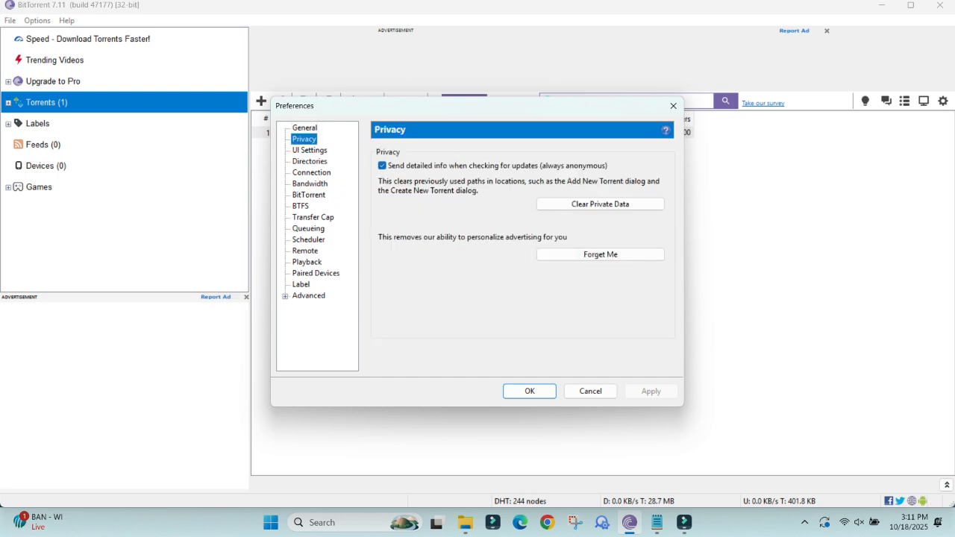
{"action": "left_click", "coordinate": [310, 151]}
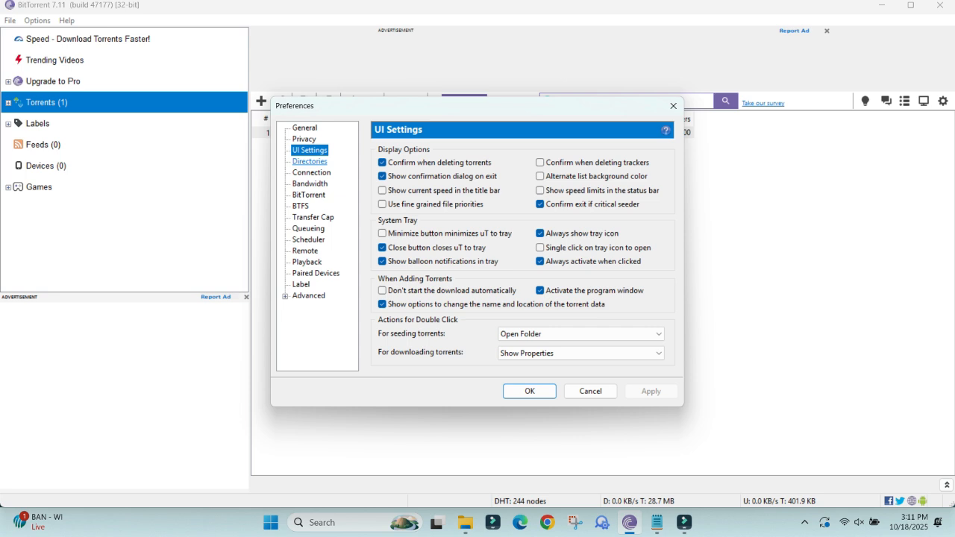
{"action": "left_click", "coordinate": [310, 162]}
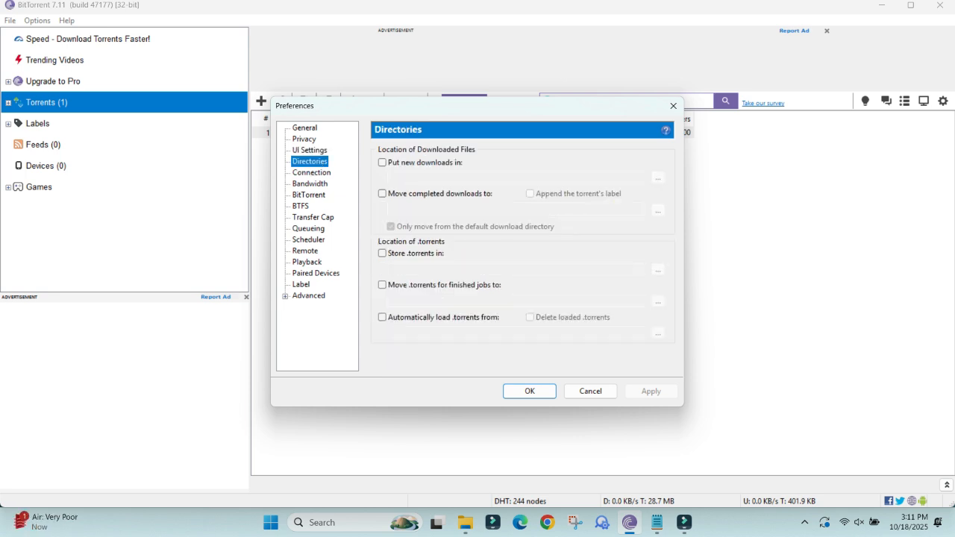
Enable UPnP and NAT-PMP port mapping in the Connection preferences, keep the proxy type at (none), and apply.
{"action": "left_click", "coordinate": [311, 174]}
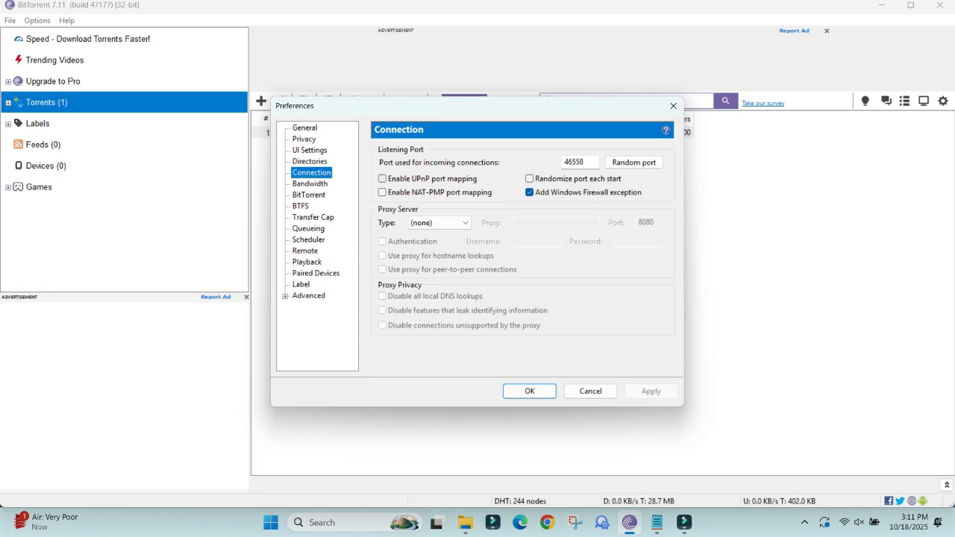
{"action": "left_click", "coordinate": [382, 179]}
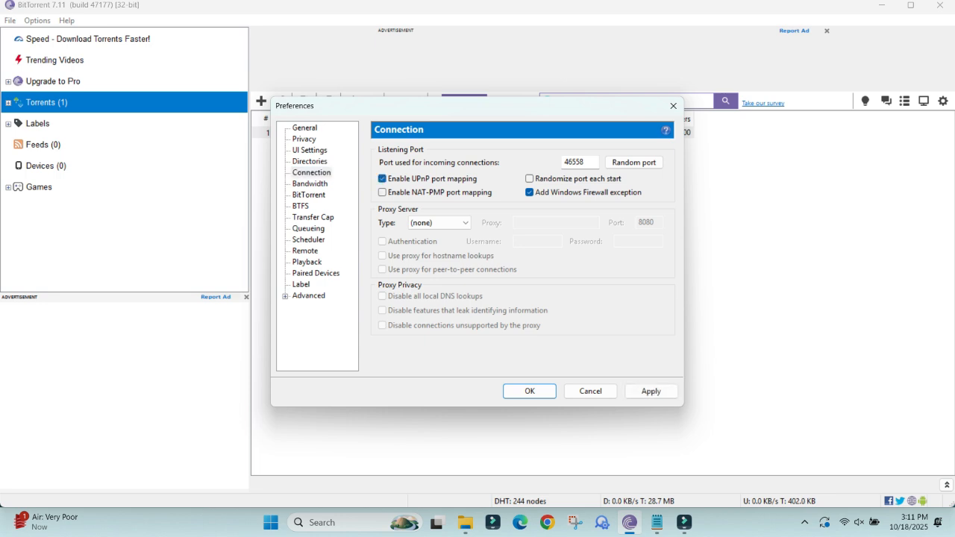
{"action": "left_click", "coordinate": [382, 192]}
{"action": "left_click", "coordinate": [440, 223]}
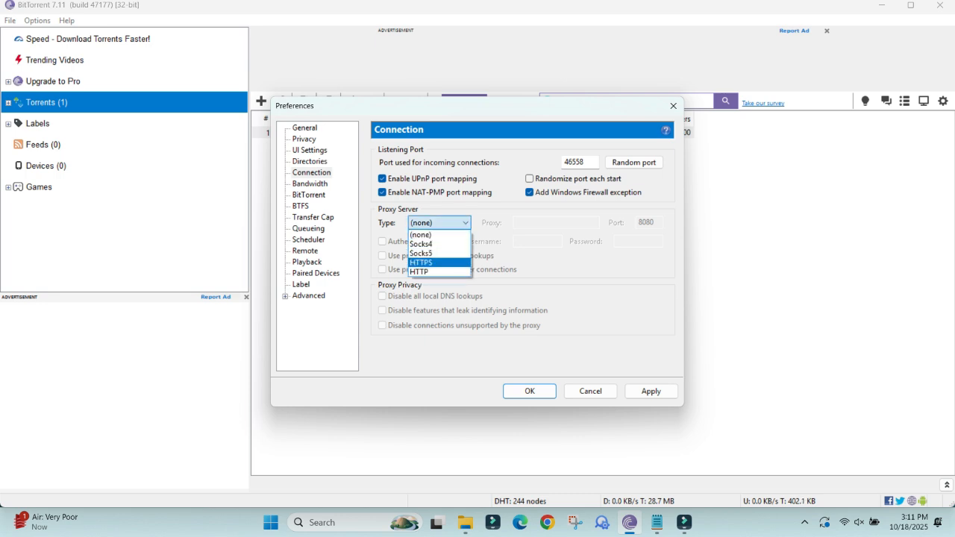
{"action": "left_click", "coordinate": [422, 235]}
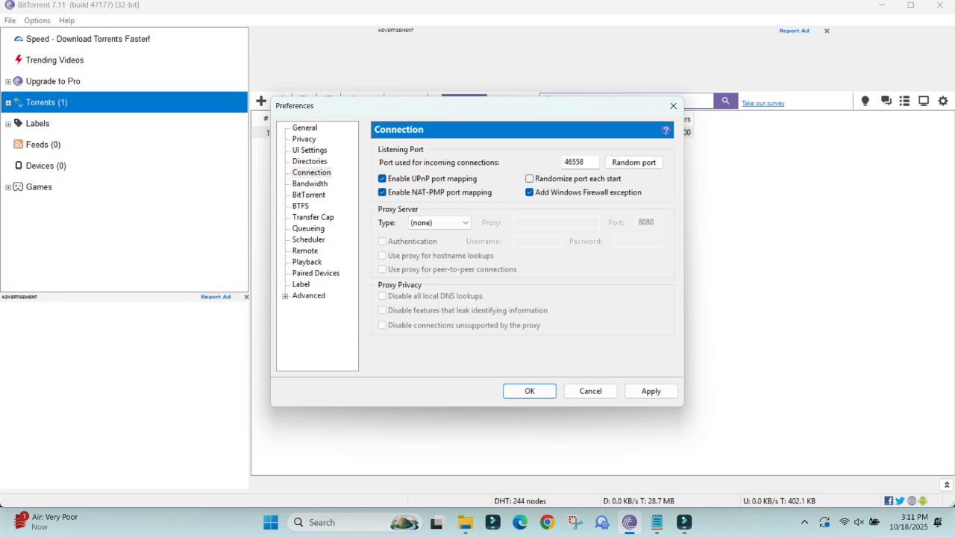
{"action": "left_click", "coordinate": [651, 391]}
Assign a random port for incoming connections and apply the change.
{"action": "double_click", "coordinate": [575, 162]}
{"action": "left_click", "coordinate": [578, 162]}
{"action": "left_click", "coordinate": [634, 163]}
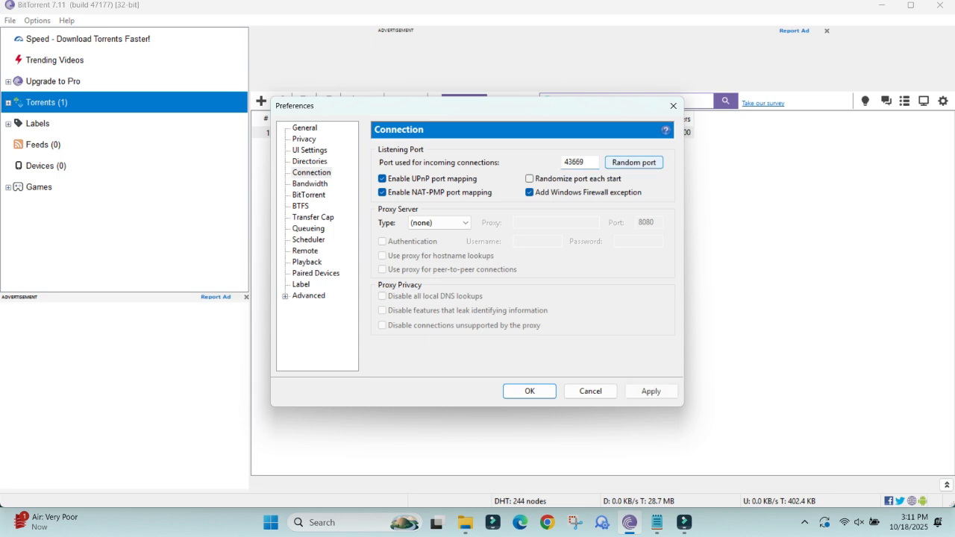
{"action": "double_click", "coordinate": [582, 162]}
{"action": "left_click", "coordinate": [651, 391]}
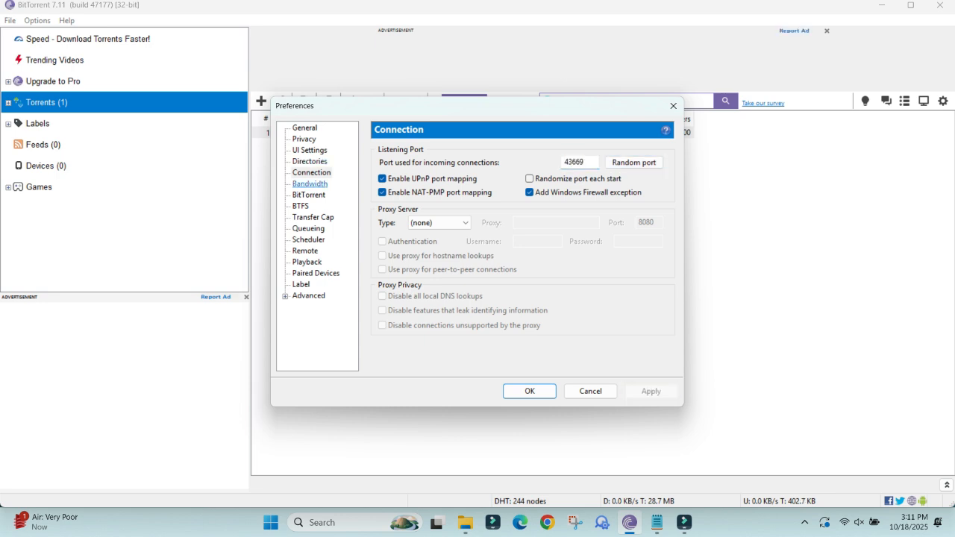
Set the maximum upload rate to 7 kB/s and the maximum download rate to 0 in the Bandwidth preferences.
{"action": "left_click", "coordinate": [310, 183]}
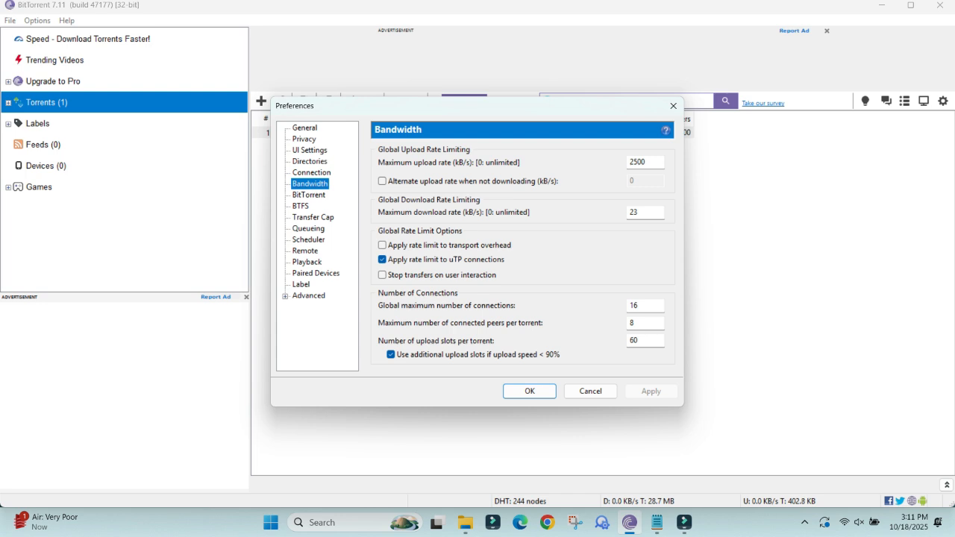
{"action": "key", "text": "Tab"}
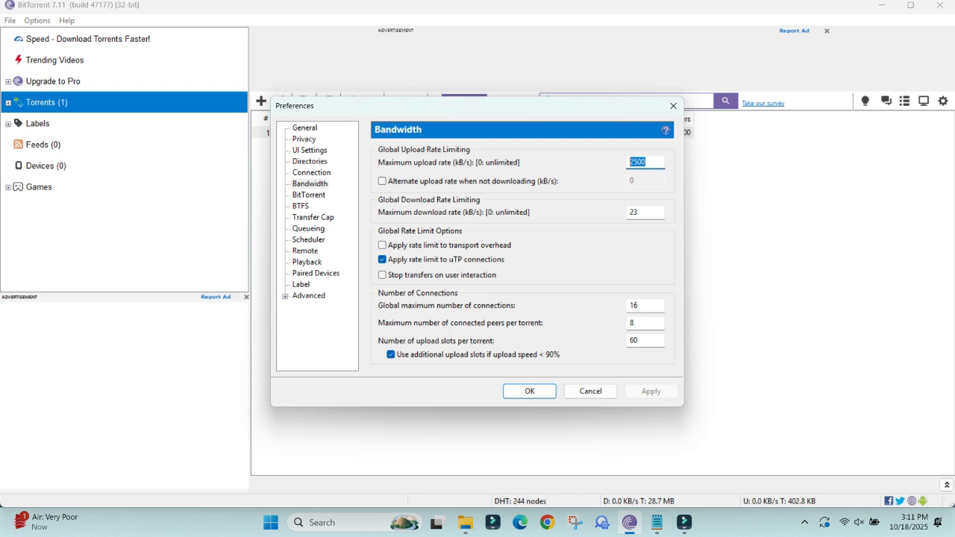
{"action": "type", "text": "7"}
{"action": "key", "text": "Tab"}
{"action": "key", "text": "Tab"}
{"action": "type", "text": "0"}
Set the global maximum number of connections to 2450 and the maximum connected peers per torrent to 350.
{"action": "key", "text": "Tab"}
{"action": "key", "text": "Tab"}
{"action": "key", "text": "Tab"}
{"action": "key", "text": "Tab"}
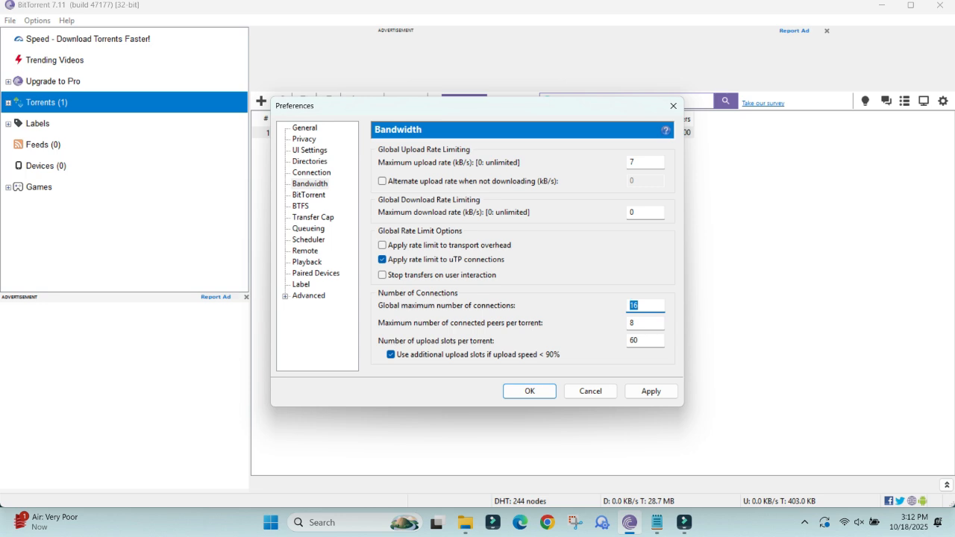
{"action": "type", "text": "2450"}
{"action": "key", "text": "Tab"}
{"action": "type", "text": "350"}
Set the number of upload slots per torrent to 4 and apply the bandwidth settings.
{"action": "key", "text": "Tab"}
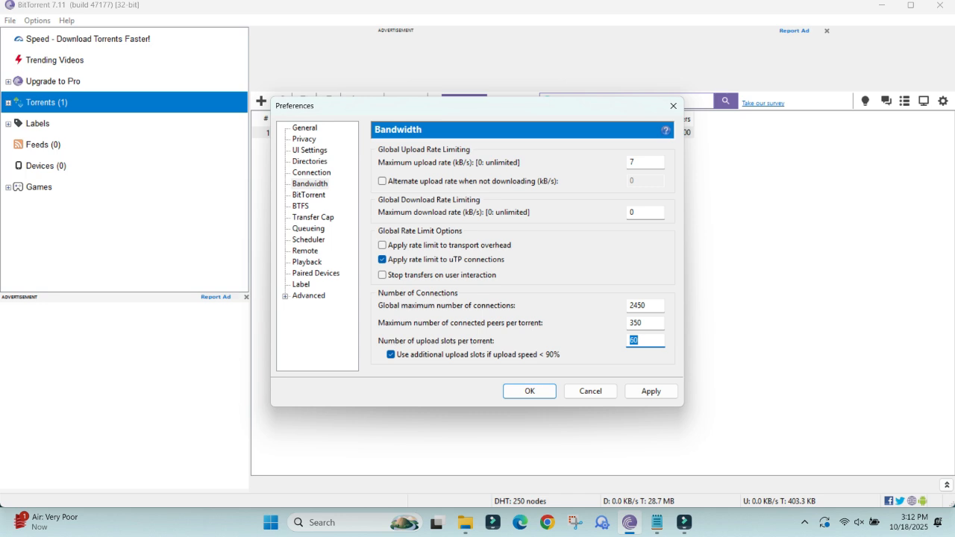
{"action": "type", "text": "2"}
{"action": "key", "text": "BackSpace"}
{"action": "type", "text": "4"}
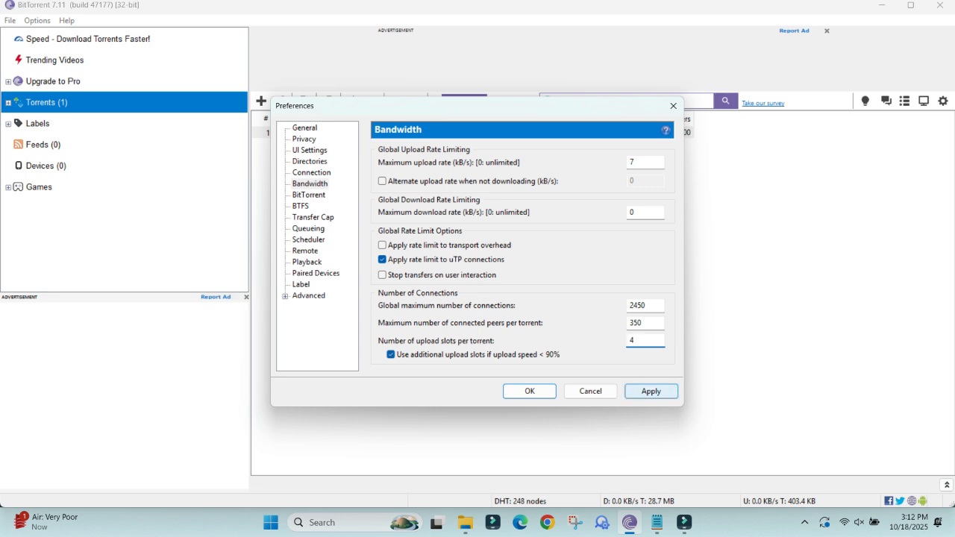
{"action": "left_click", "coordinate": [651, 391]}
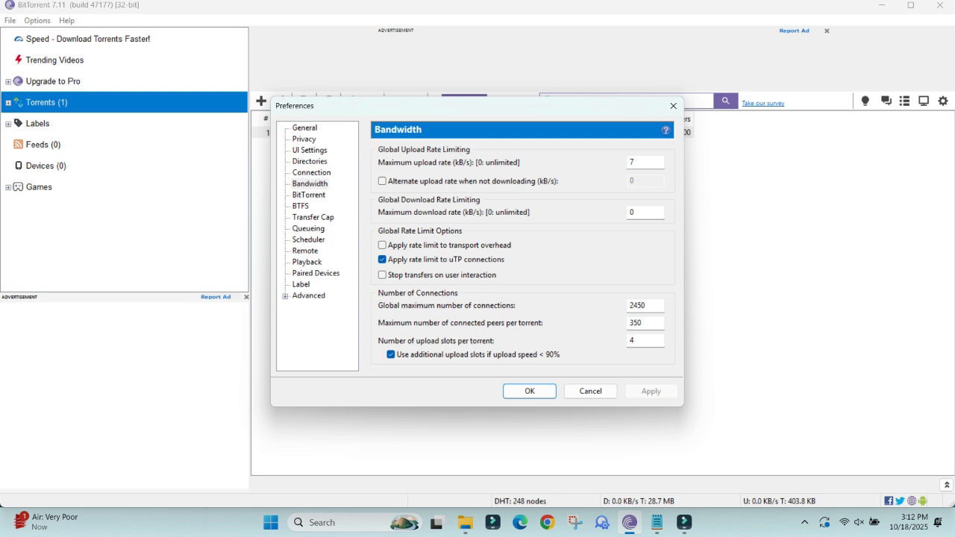
Enable UDP tracker support in the BitTorrent preferences and enable BTFS in its own preferences, applying each change.
{"action": "left_click", "coordinate": [308, 195]}
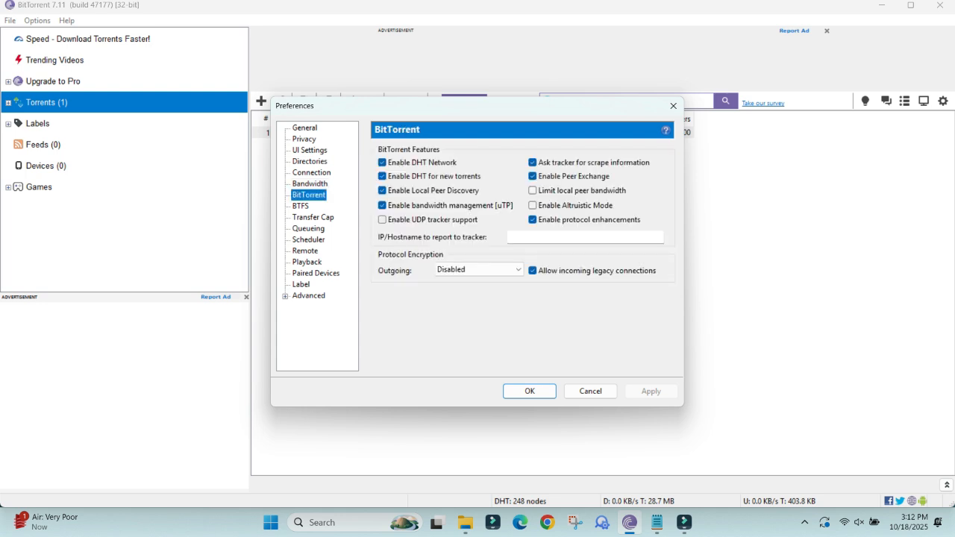
{"action": "left_click", "coordinate": [382, 219]}
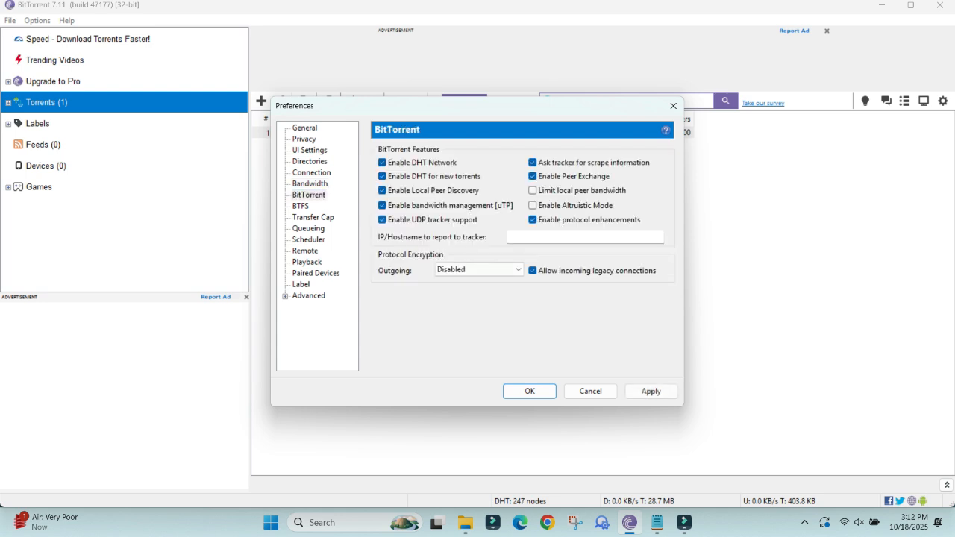
{"action": "left_click", "coordinate": [651, 391]}
{"action": "left_click", "coordinate": [301, 206]}
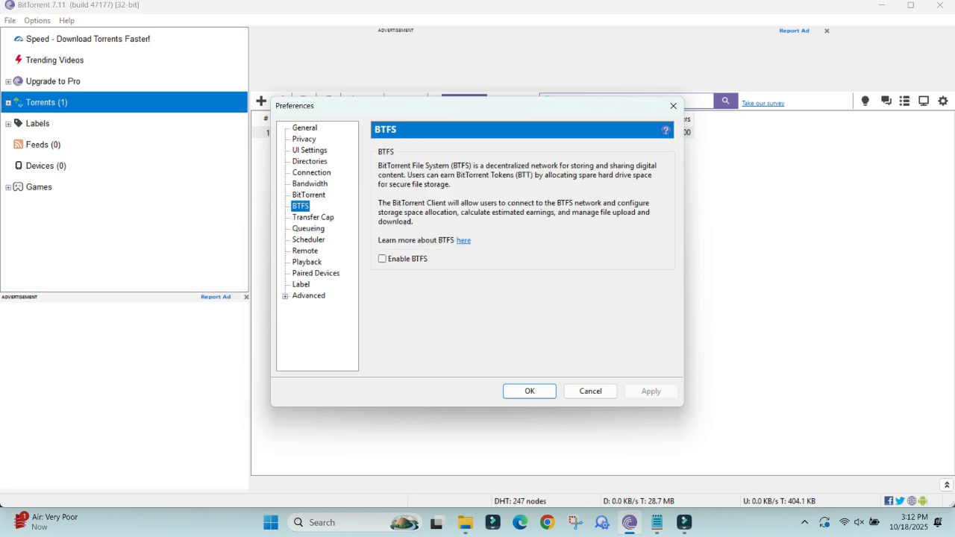
{"action": "left_click", "coordinate": [382, 258]}
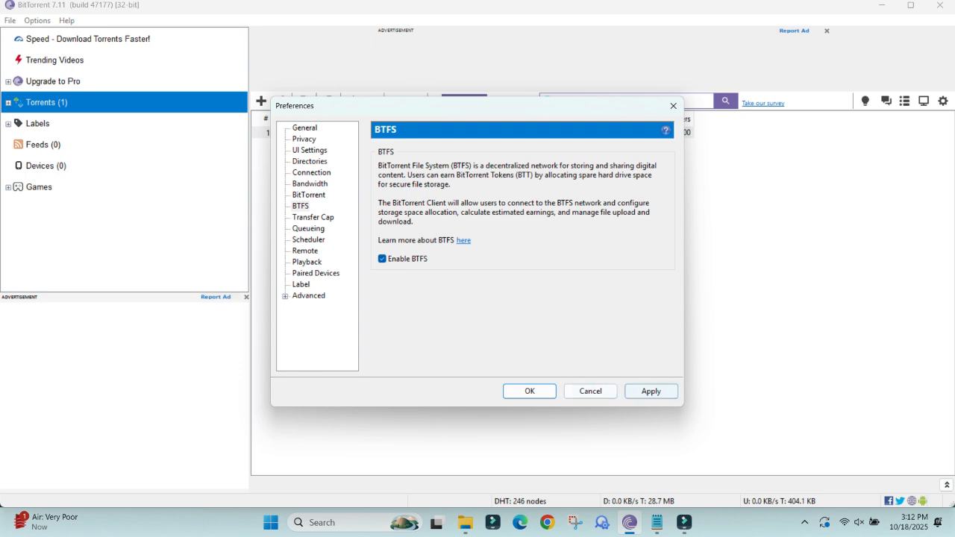
{"action": "left_click", "coordinate": [651, 391]}
Set the maximum number of active torrents to 4 and the minimum seeding ratio to 8% in the Queueing preferences, and apply.
{"action": "left_click", "coordinate": [313, 217]}
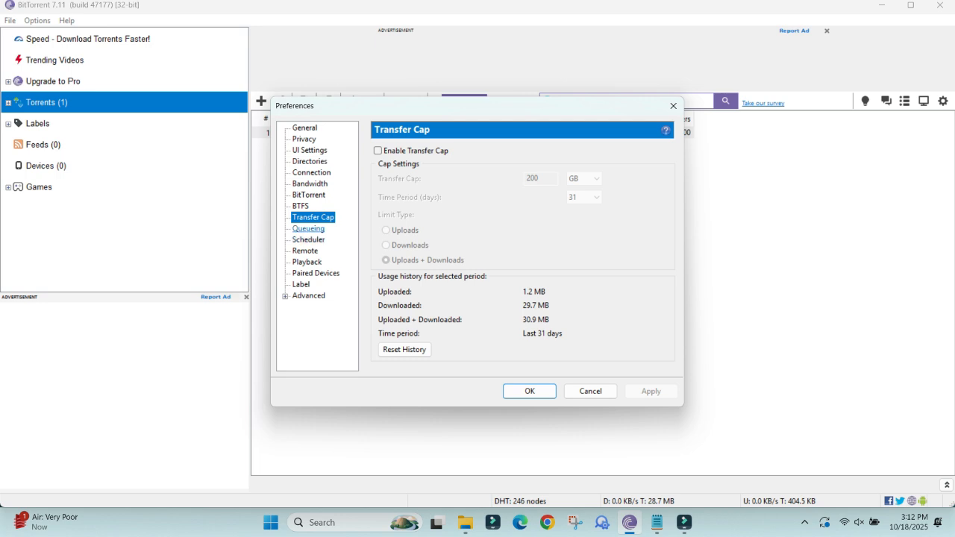
{"action": "left_click", "coordinate": [308, 229]}
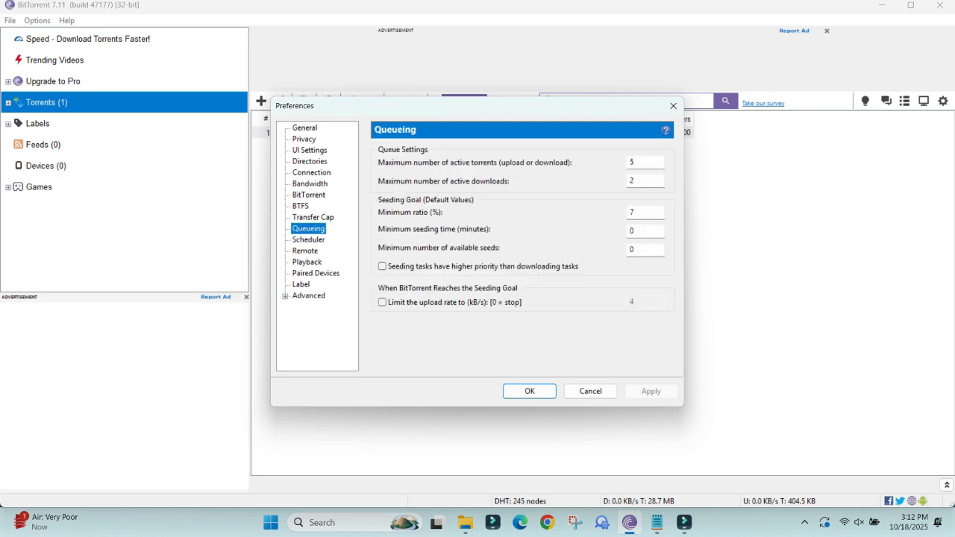
{"action": "double_click", "coordinate": [632, 162]}
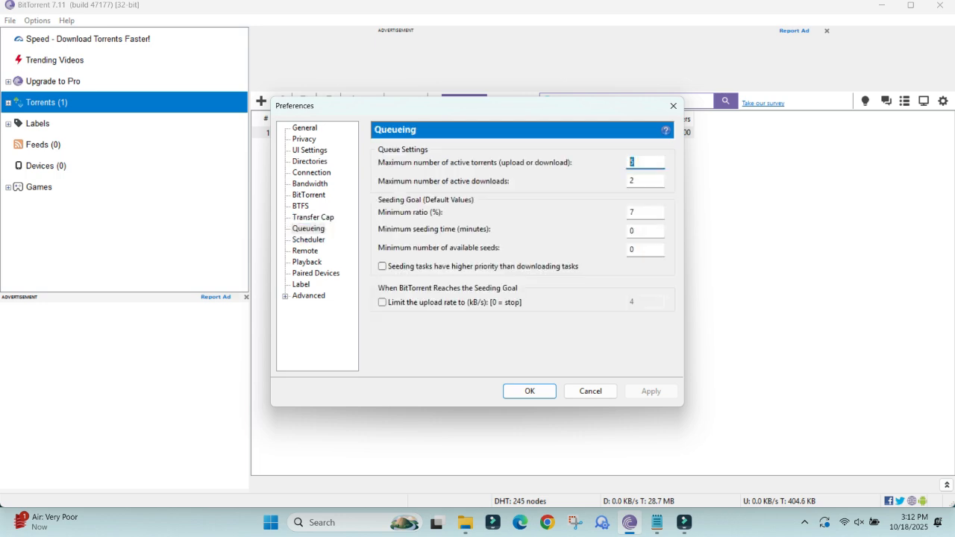
{"action": "type", "text": "4"}
{"action": "key", "text": "Tab"}
{"action": "key", "text": "Tab"}
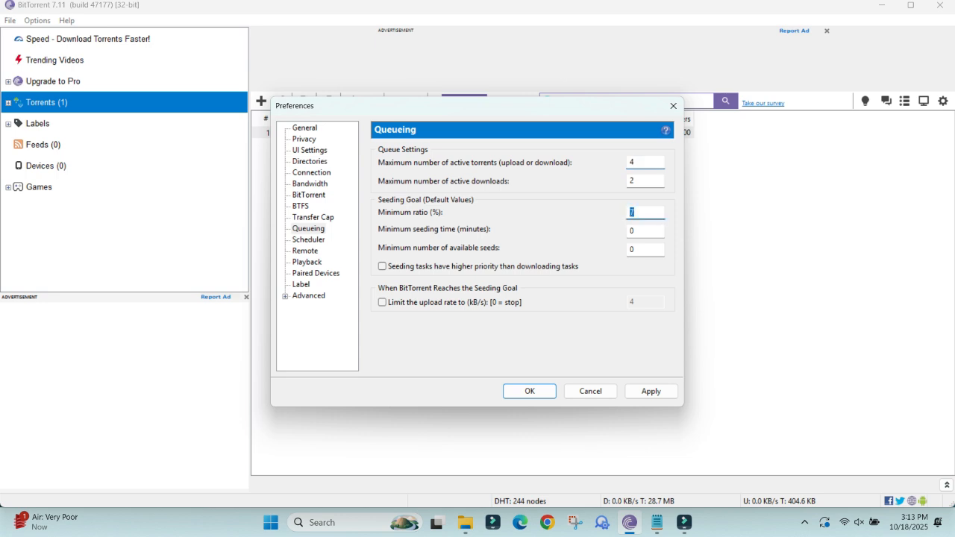
{"action": "type", "text": "8"}
{"action": "left_click", "coordinate": [651, 391]}
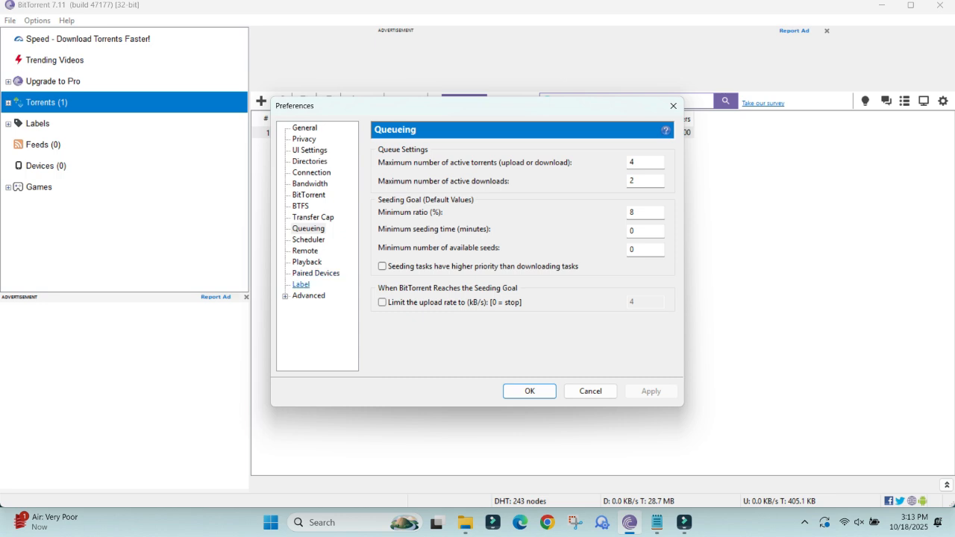
Filter the Advanced preferences options by "bt".
{"action": "left_click", "coordinate": [308, 296]}
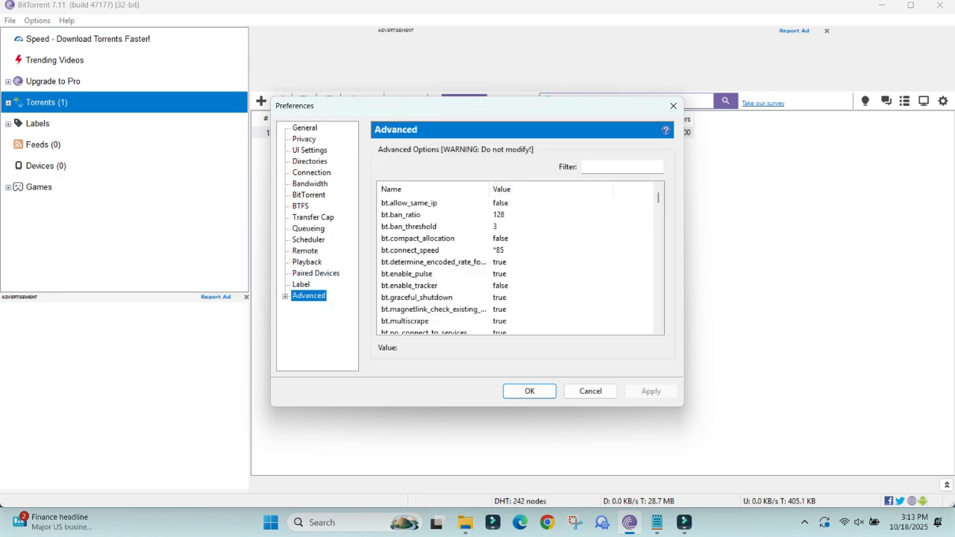
{"action": "left_click", "coordinate": [432, 227]}
{"action": "left_click", "coordinate": [433, 203]}
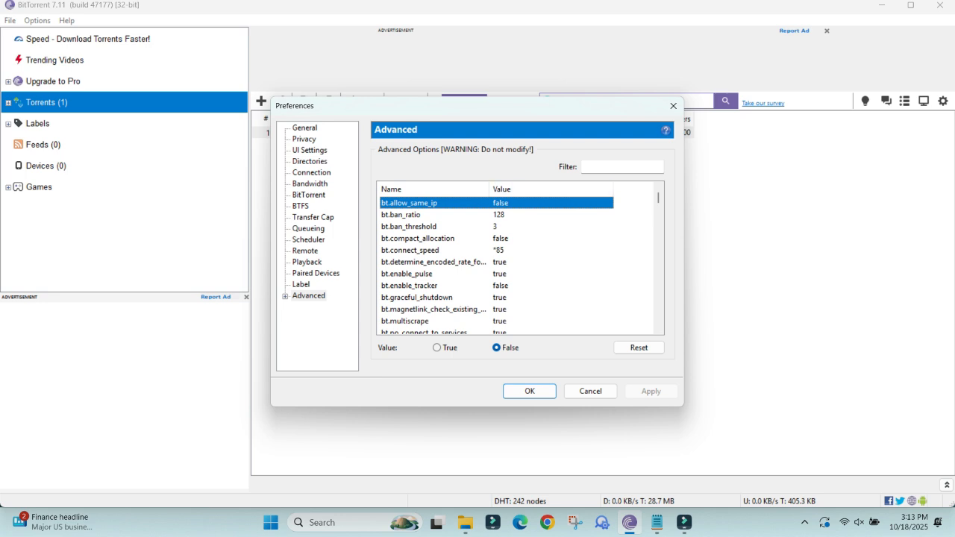
{"action": "left_click", "coordinate": [623, 167]}
{"action": "type", "text": "bi"}
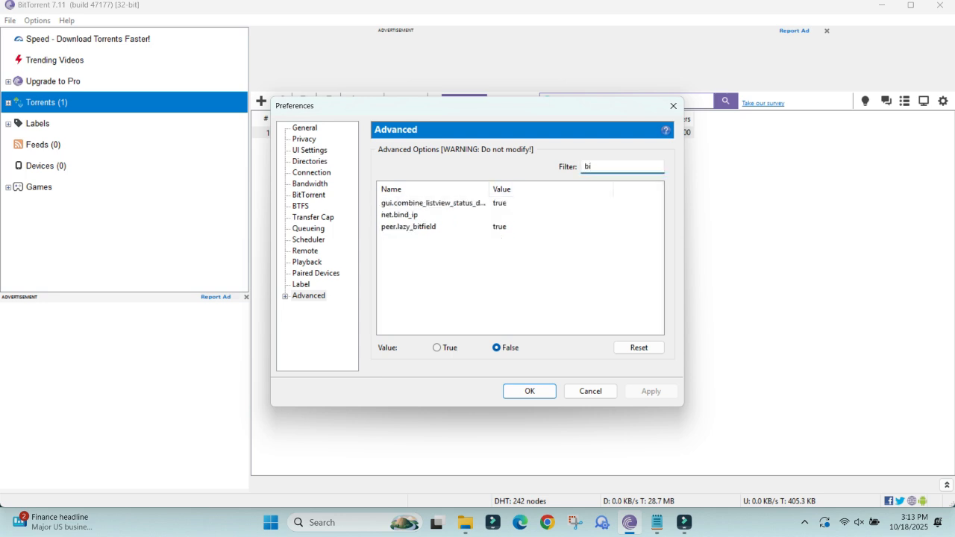
{"action": "type", "text": "t"}
{"action": "key", "text": "BackSpace"}
{"action": "key", "text": "BackSpace"}
{"action": "type", "text": "t"}
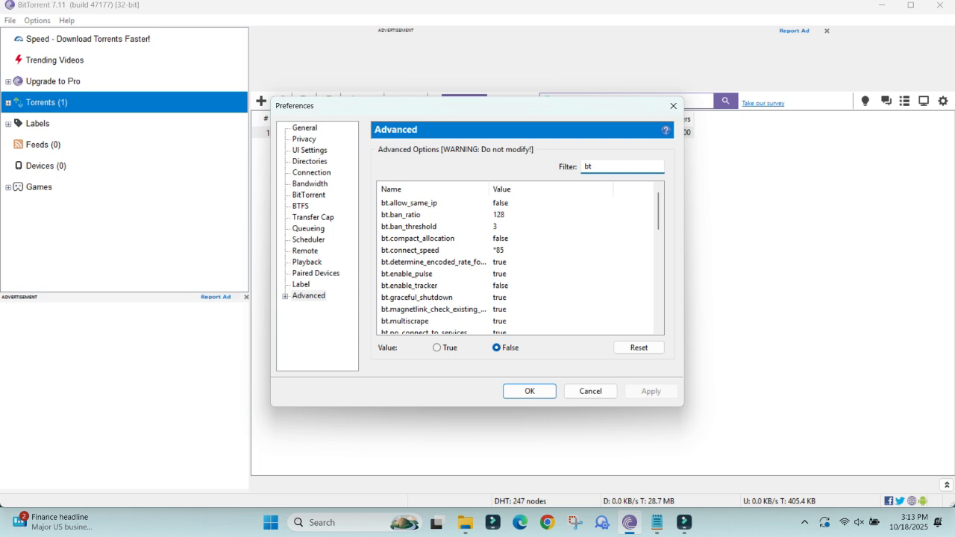
Set bt.connect_speed to 95 in the Advanced options and save the preferences.
{"action": "left_click", "coordinate": [434, 250]}
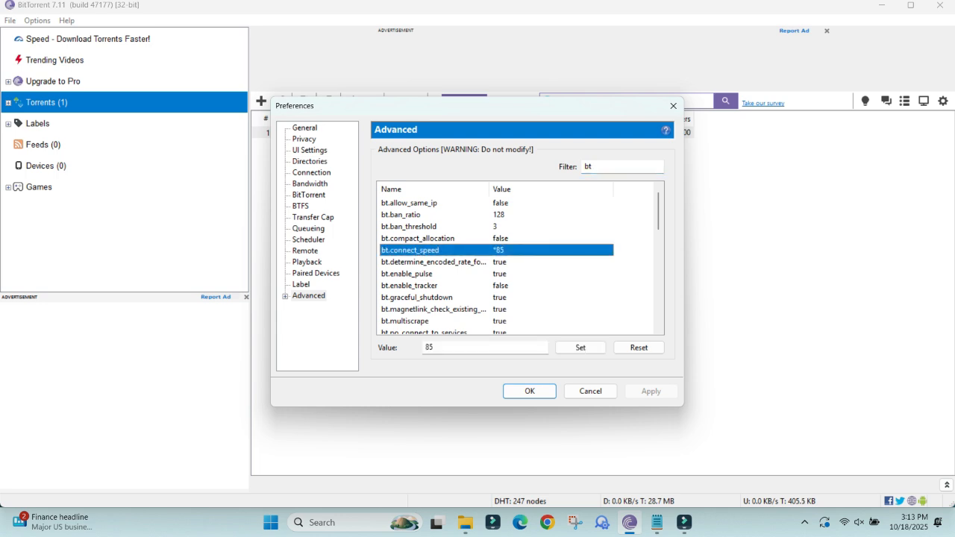
{"action": "key", "text": "Tab"}
{"action": "type", "text": "95"}
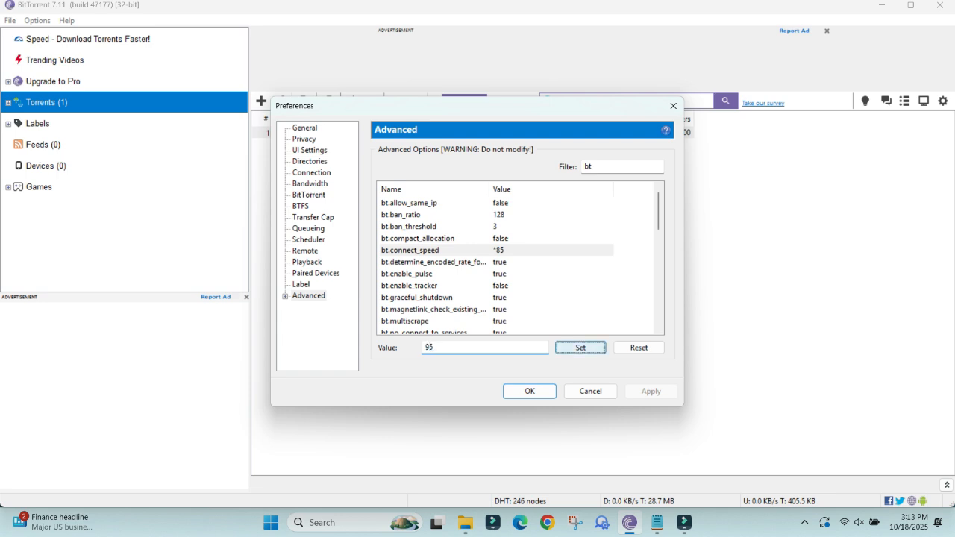
{"action": "left_click", "coordinate": [580, 348]}
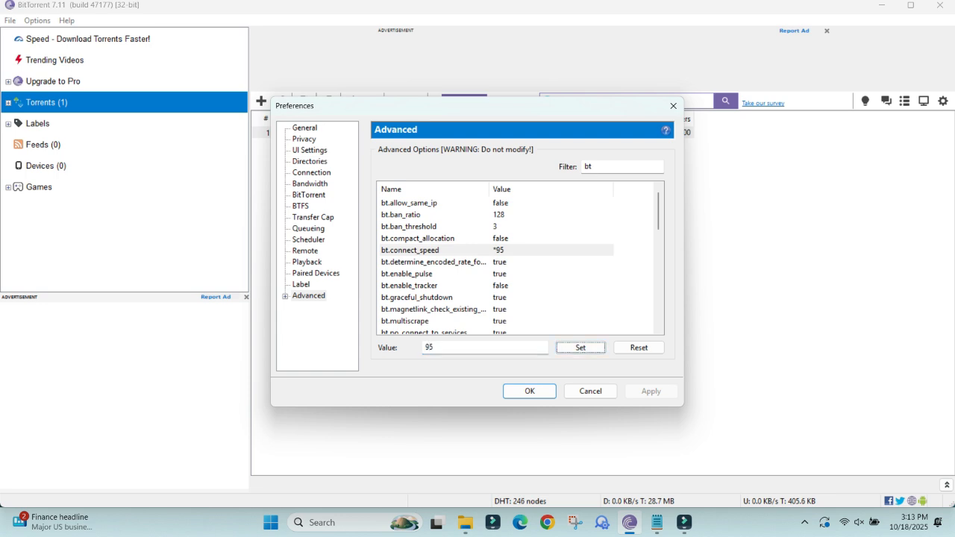
{"action": "left_click", "coordinate": [434, 262]}
{"action": "left_click", "coordinate": [425, 250]}
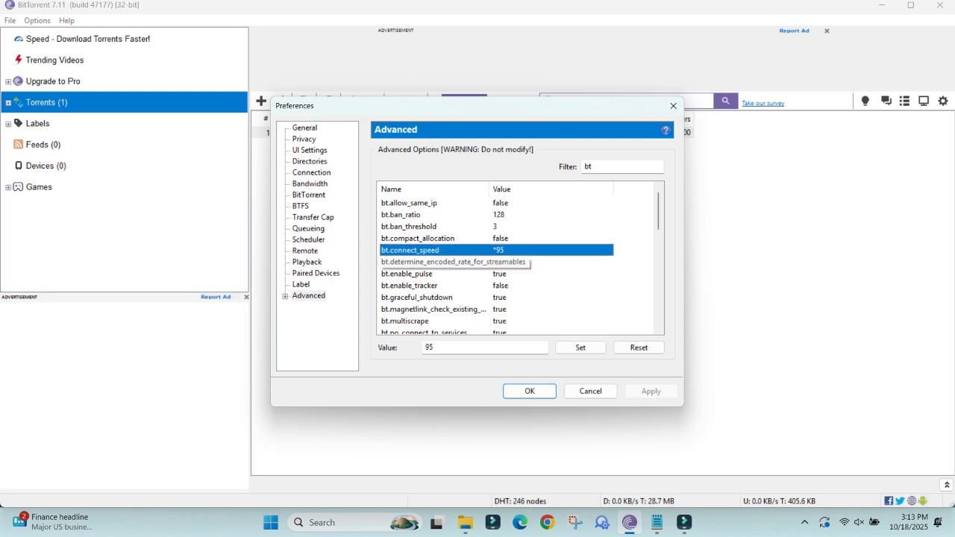
{"action": "left_click", "coordinate": [529, 391]}
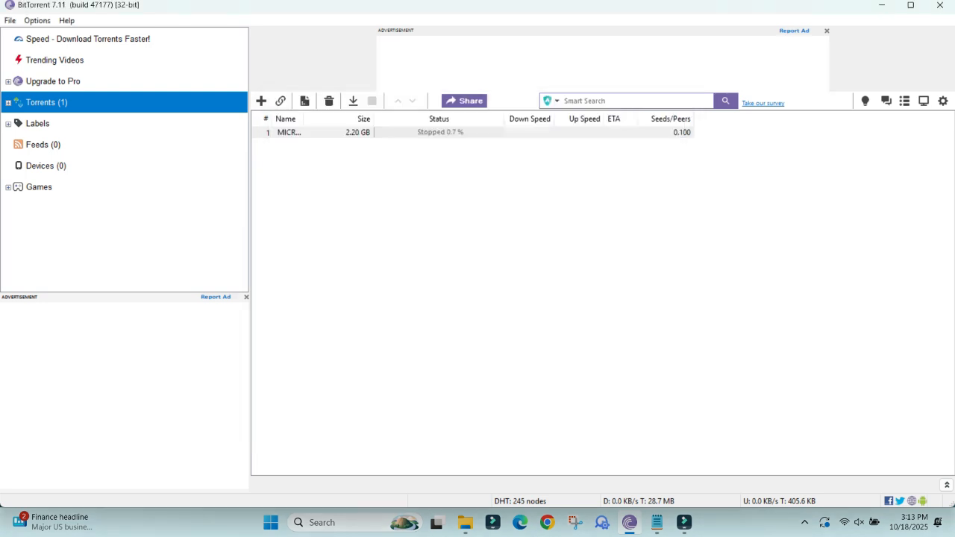
Set the torrent's bandwidth allocation to High and its download limit to Unlimited.
{"action": "right_click", "coordinate": [332, 133]}
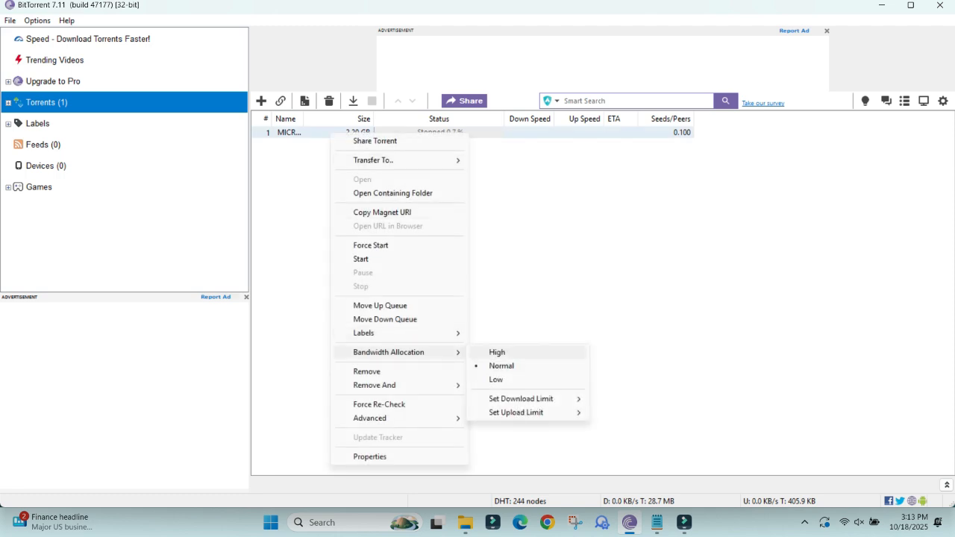
{"action": "left_click", "coordinate": [497, 352]}
{"action": "right_click", "coordinate": [349, 133]}
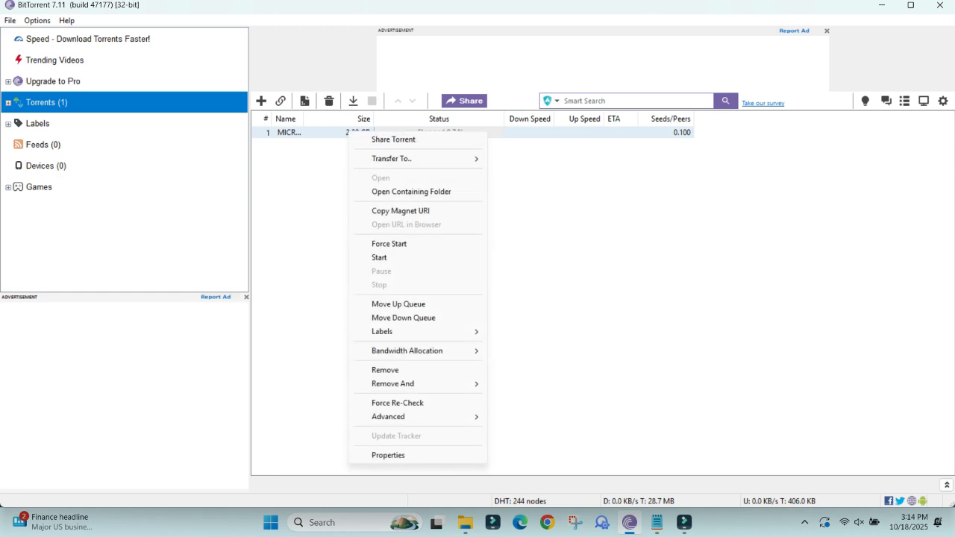
{"action": "mouse_move", "coordinate": [407, 350]}
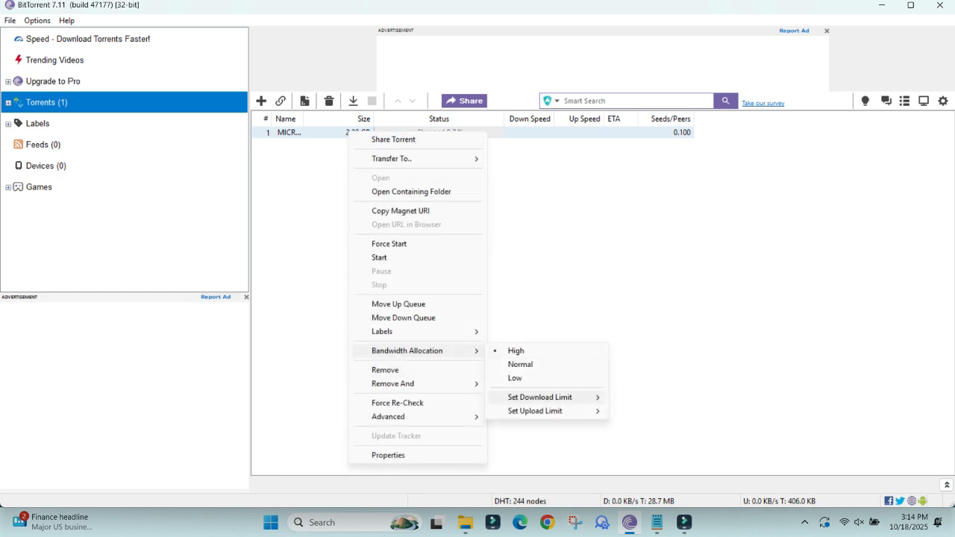
{"action": "mouse_move", "coordinate": [539, 397]}
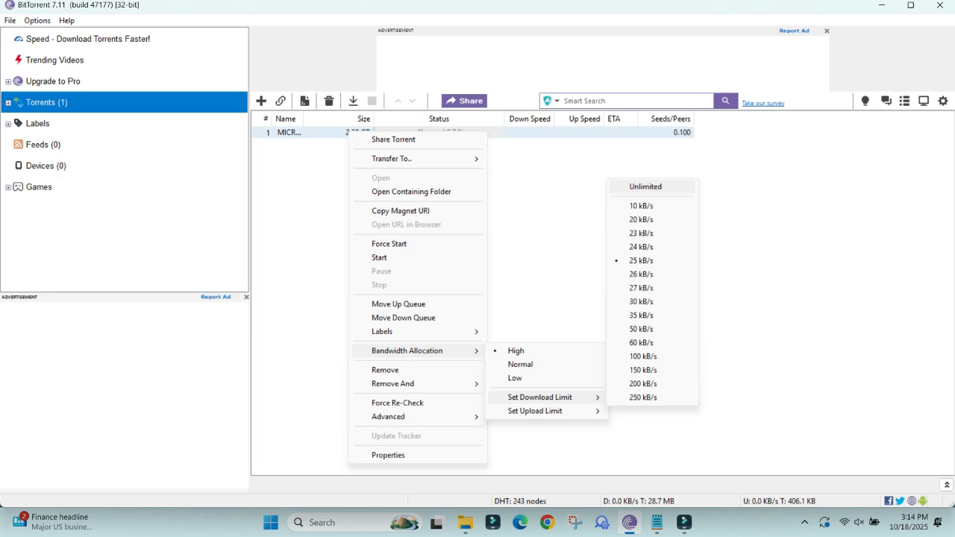
{"action": "left_click", "coordinate": [646, 186]}
Set the torrent's upload limit to 5 kB/s and open the torrent's properties.
{"action": "right_click", "coordinate": [338, 133]}
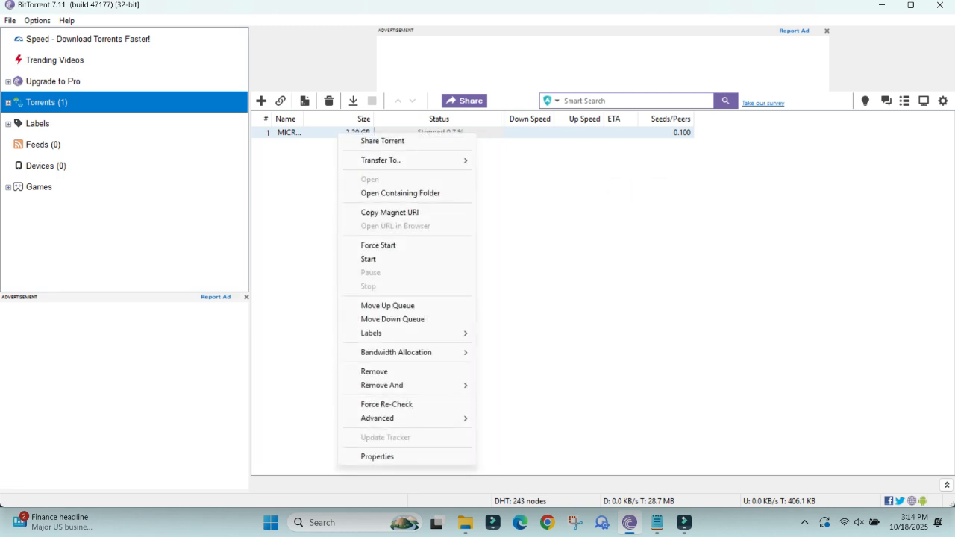
{"action": "mouse_move", "coordinate": [407, 352]}
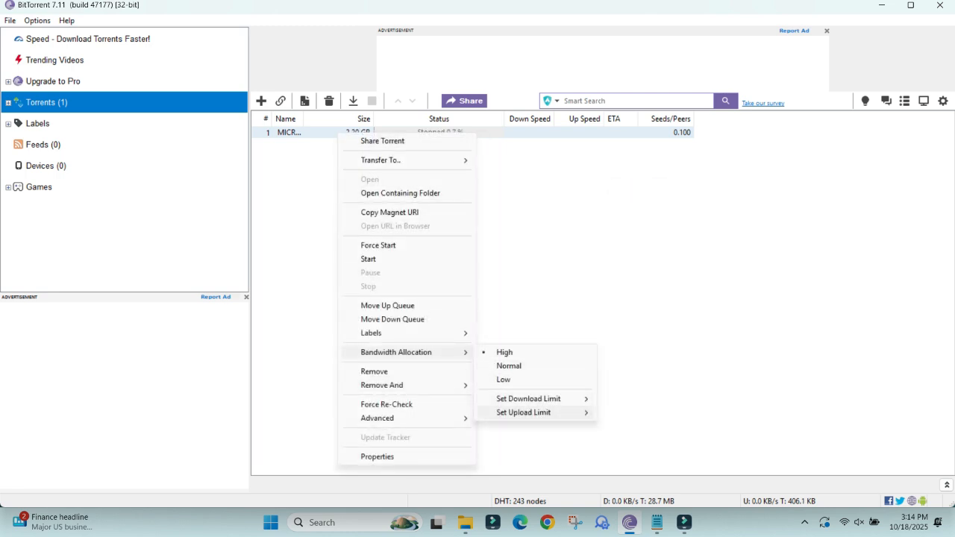
{"action": "mouse_move", "coordinate": [524, 412]}
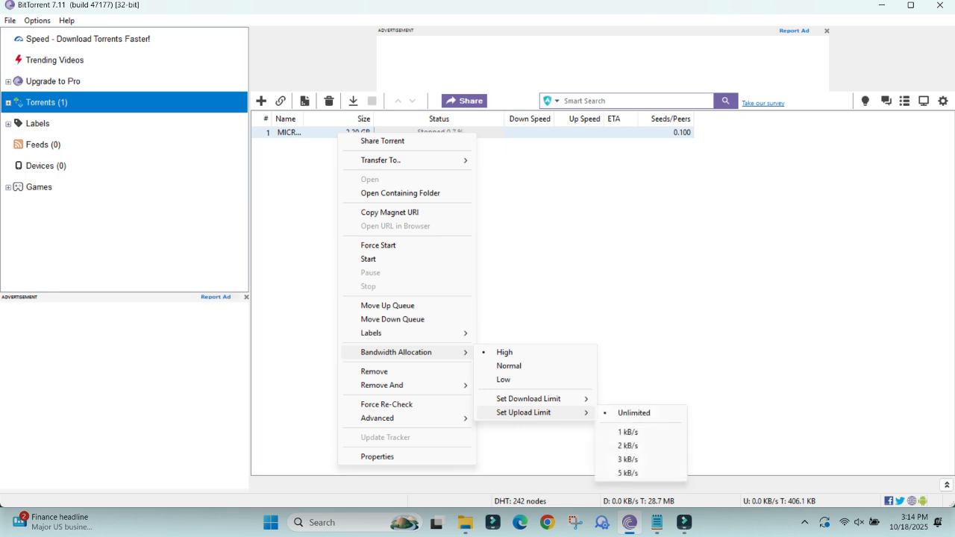
{"action": "left_click", "coordinate": [627, 432]}
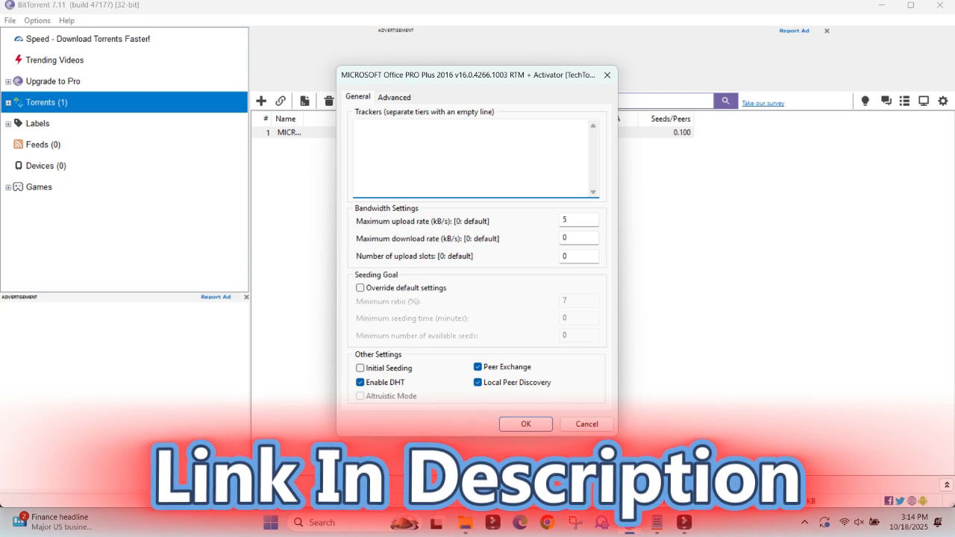
Copy the tracker addresses under "New List 2025" in New Tracker.txt into the torrent's Trackers list in BitTorrent and save its properties.
{"action": "key", "text": "alt+Tab"}
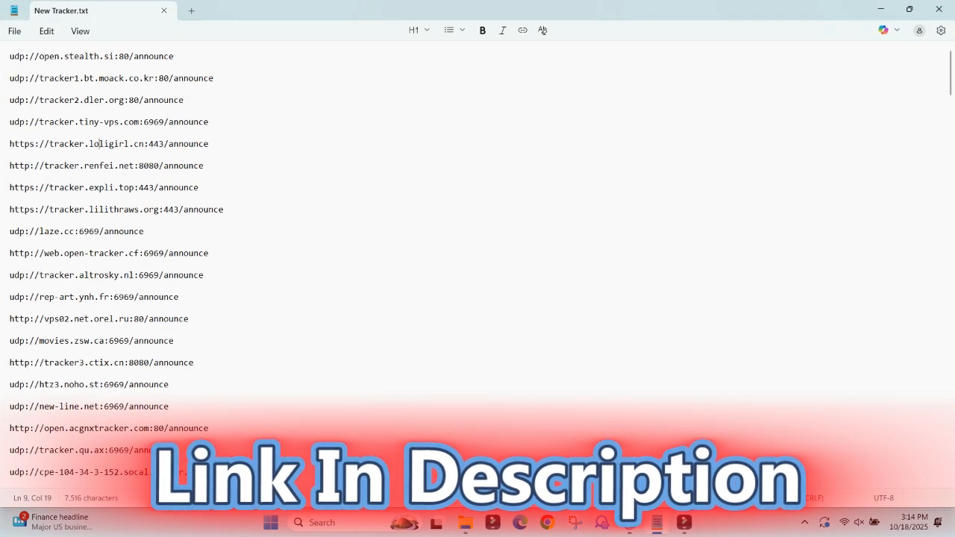
{"action": "key", "text": "ctrl+a"}
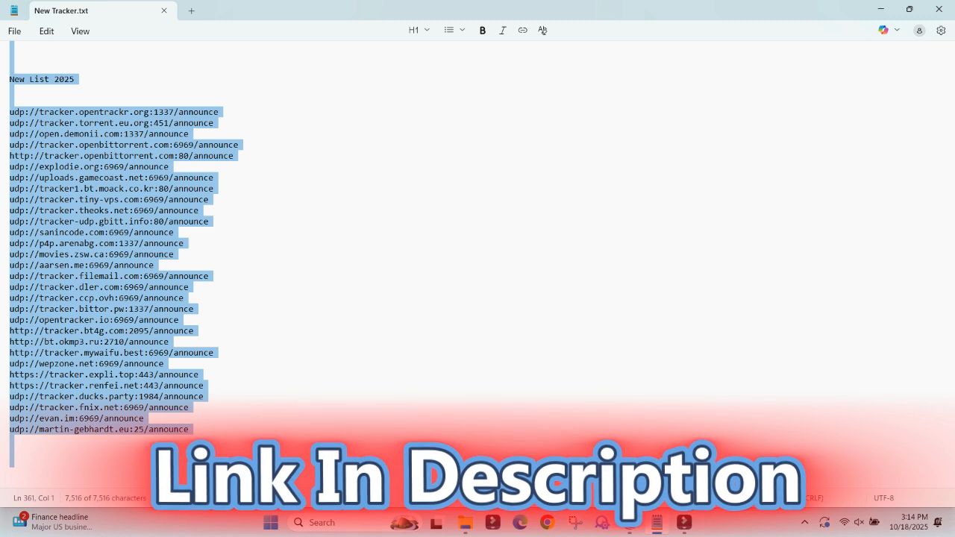
{"action": "left_click", "coordinate": [10, 100]}
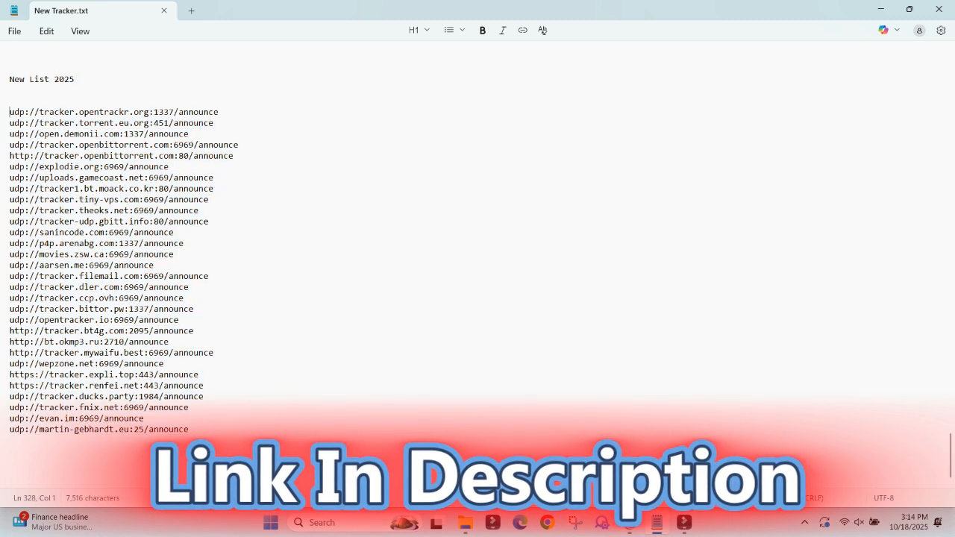
{"action": "key", "text": "shift+Down"}
{"action": "key", "text": "shift+Down"}
{"action": "key", "text": "shift+Down"}
{"action": "key", "text": "shift+Down"}
{"action": "key", "text": "shift+Down"}
{"action": "key", "text": "shift+Down"}
{"action": "key", "text": "shift+Down"}
{"action": "key", "text": "shift+Down"}
{"action": "key", "text": "shift+Down"}
{"action": "key", "text": "shift+Down"}
{"action": "key", "text": "shift+Down"}
{"action": "key", "text": "shift+Down"}
{"action": "key", "text": "shift+Down"}
{"action": "key", "text": "shift+Down"}
{"action": "key", "text": "shift+Down"}
{"action": "key", "text": "shift+Down"}
{"action": "key", "text": "shift+Down"}
{"action": "key", "text": "shift+Down"}
{"action": "key", "text": "shift+Down"}
{"action": "key", "text": "shift+Down"}
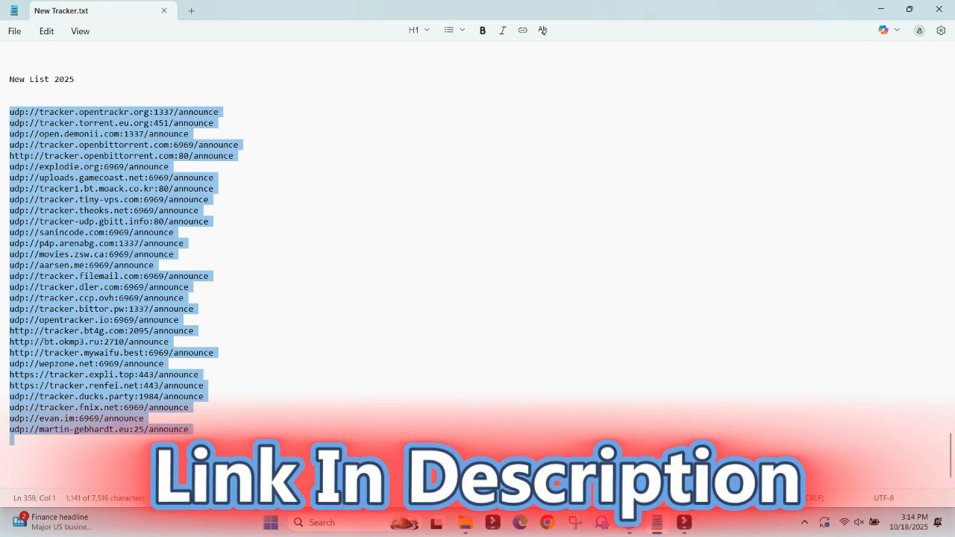
{"action": "key", "text": "shift+Left"}
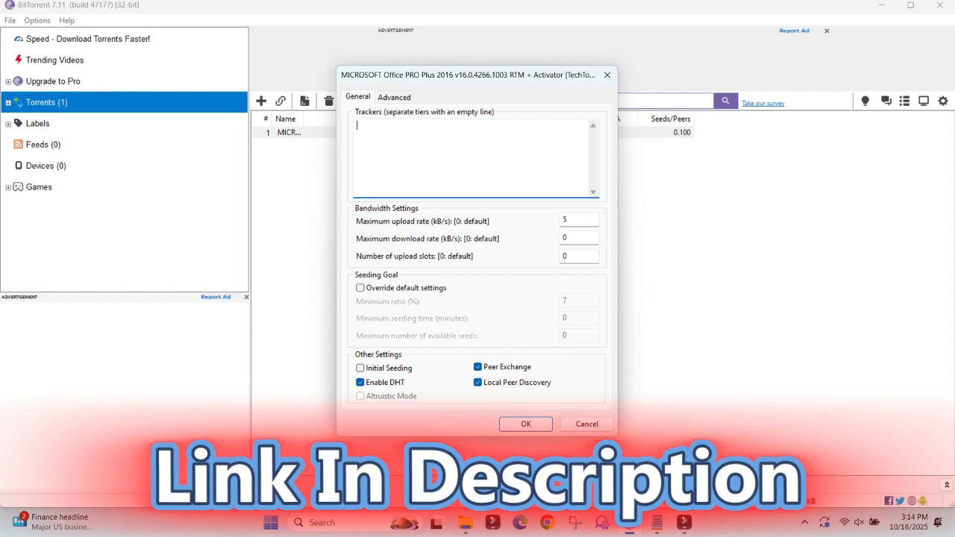
{"action": "key", "text": "ctrl+v"}
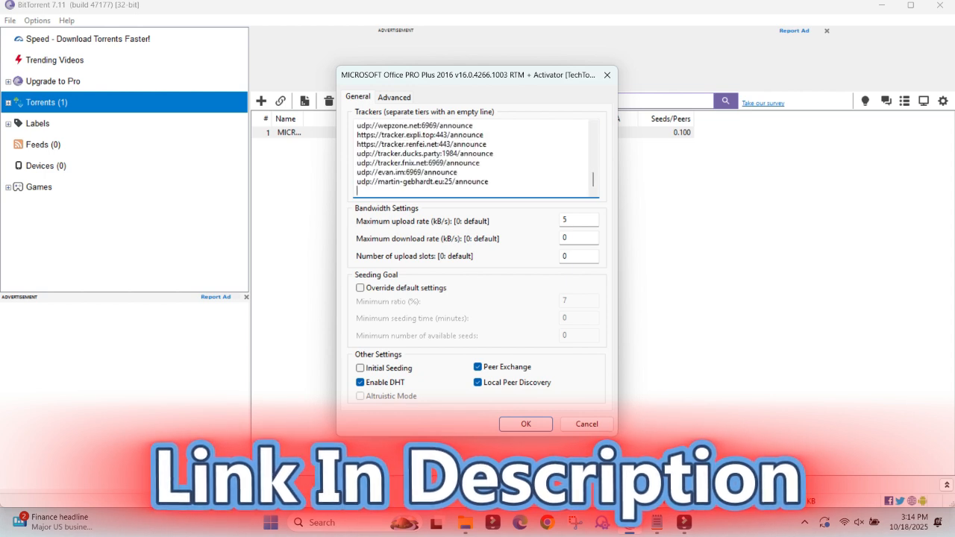
{"action": "key", "text": "Return"}
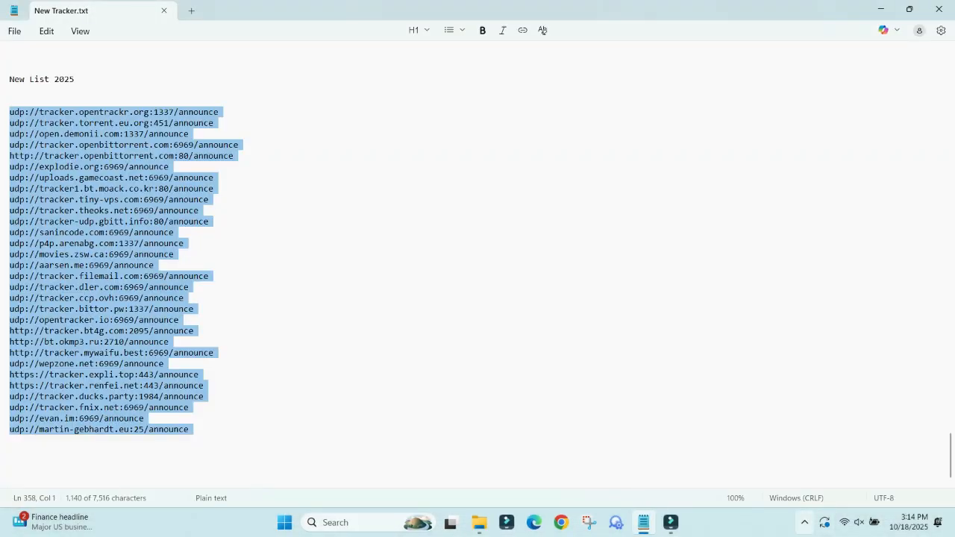
Exit BitTorrent completely from its background process and confirm the exit.
{"action": "left_click", "coordinate": [805, 522]}
{"action": "right_click", "coordinate": [792, 485]}
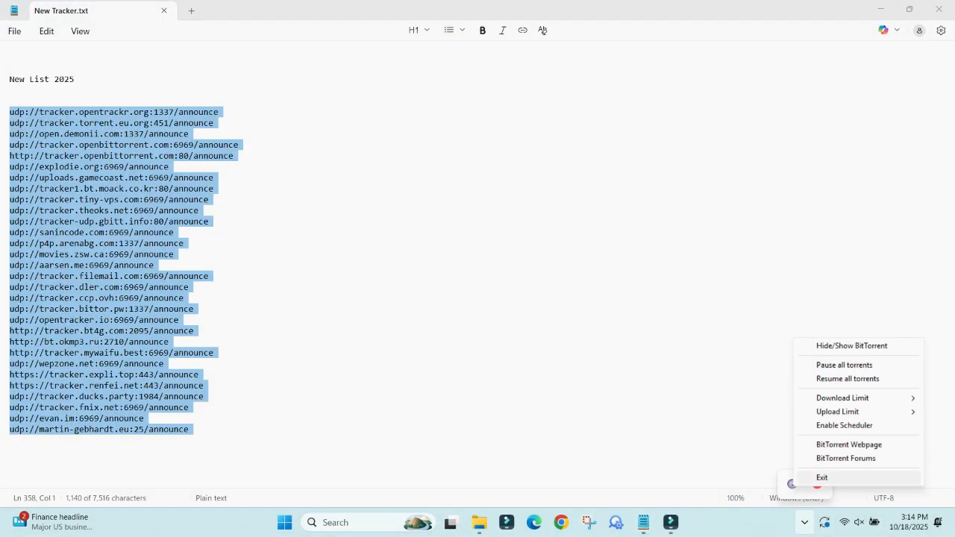
{"action": "left_click", "coordinate": [821, 477]}
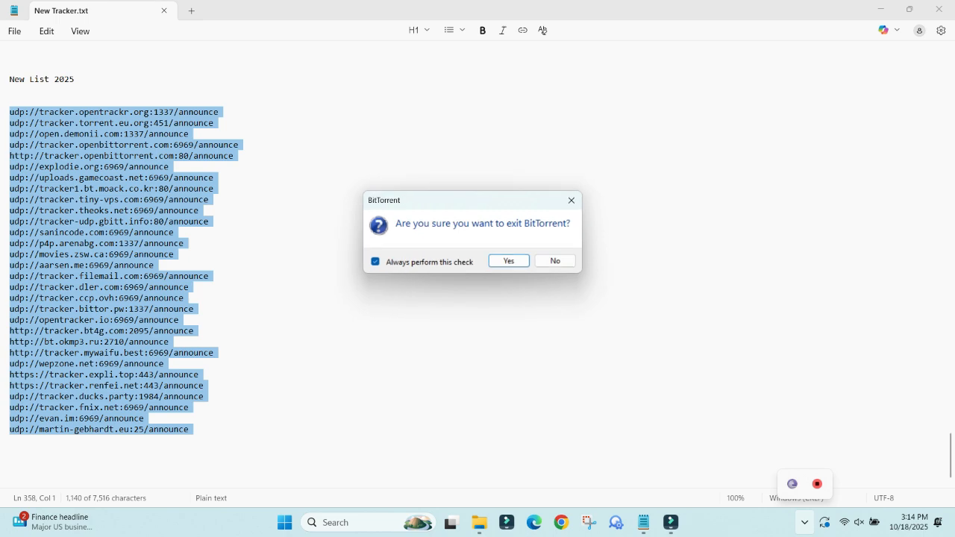
{"action": "key", "text": "Return"}
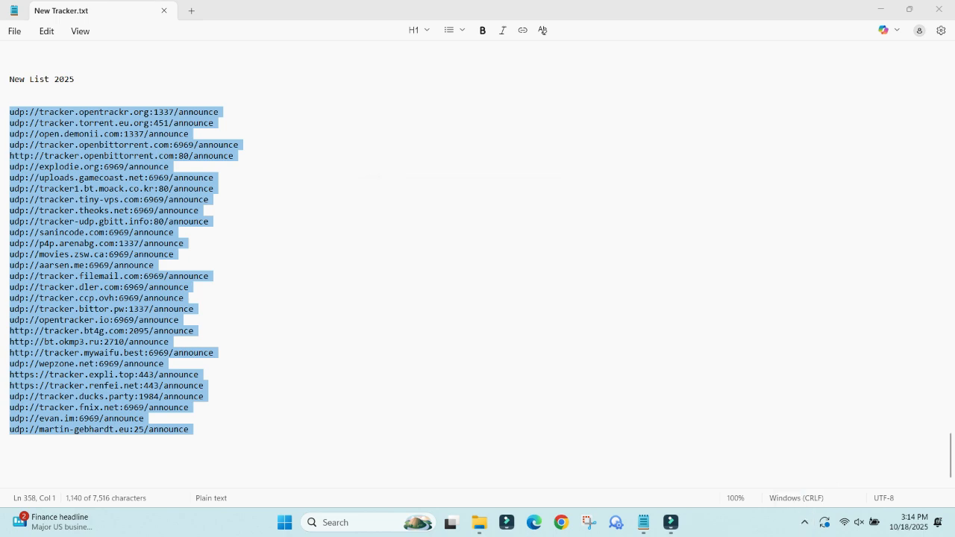
Relaunch BitTorrent from the desktop as administrator and close the browser window that opens with it.
{"action": "key", "text": "super+d"}
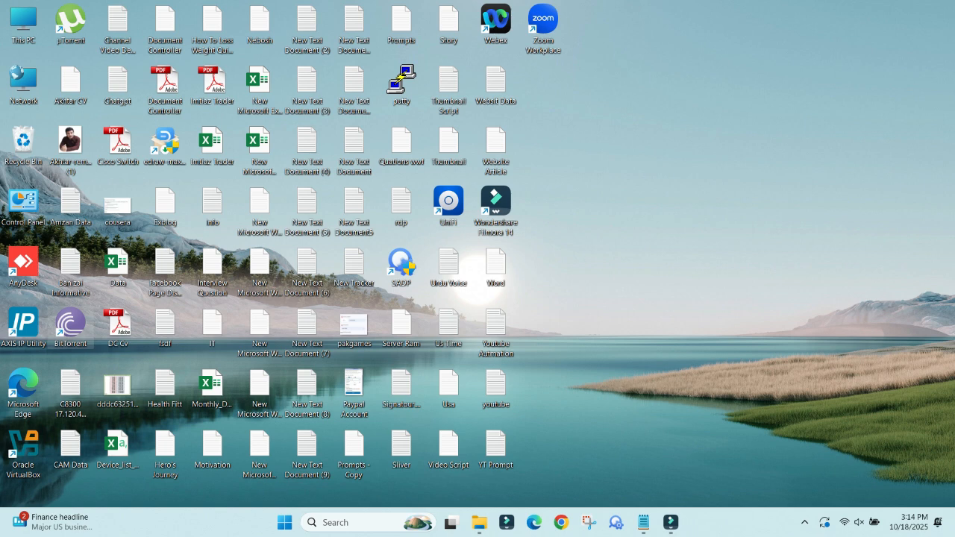
{"action": "right_click", "coordinate": [71, 329]}
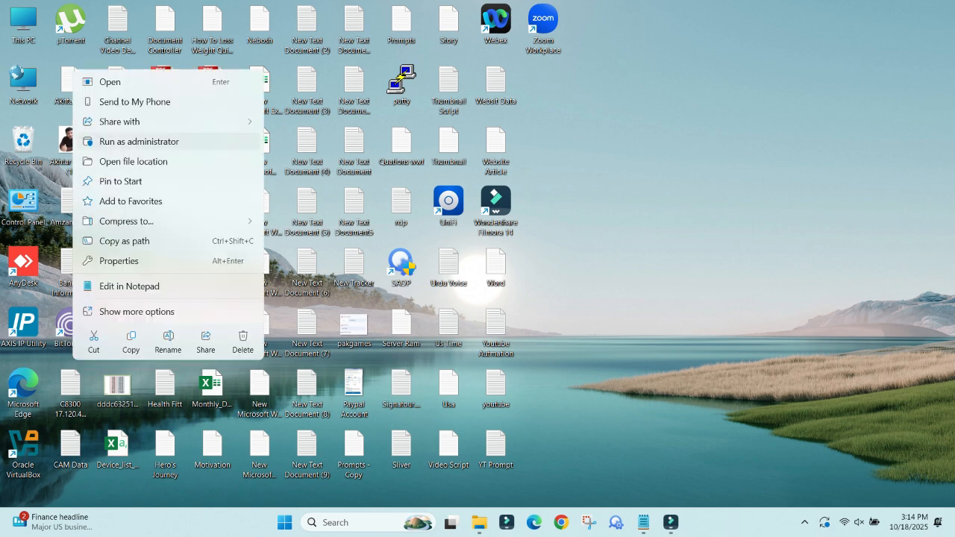
{"action": "left_click", "coordinate": [138, 142]}
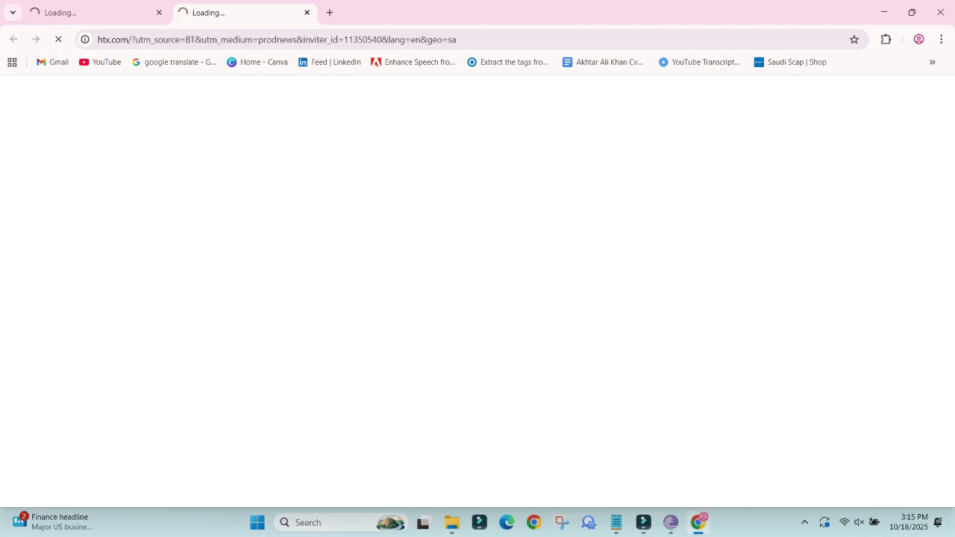
{"action": "left_click", "coordinate": [940, 12]}
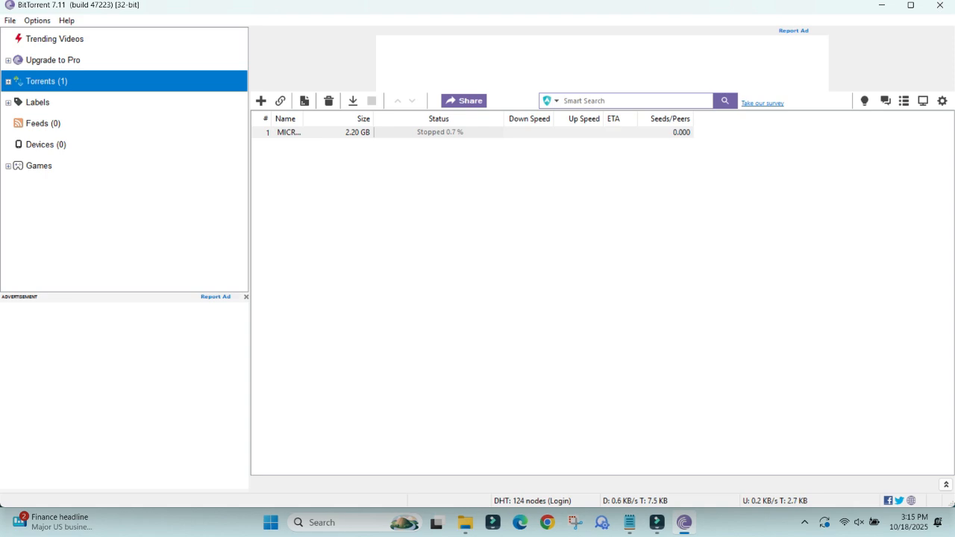
Start the stopped 2.20 GB torrent.
{"action": "right_click", "coordinate": [407, 132]}
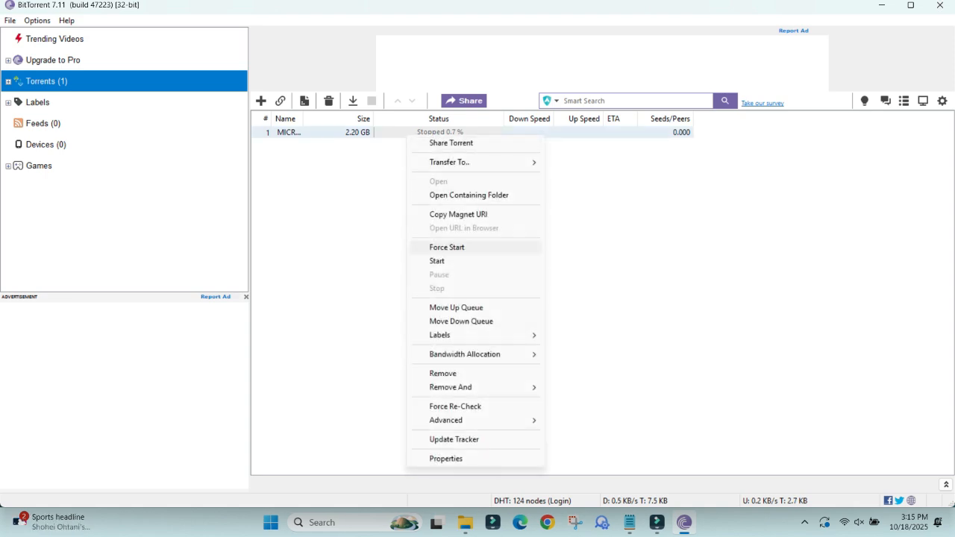
{"action": "left_click", "coordinate": [437, 261]}
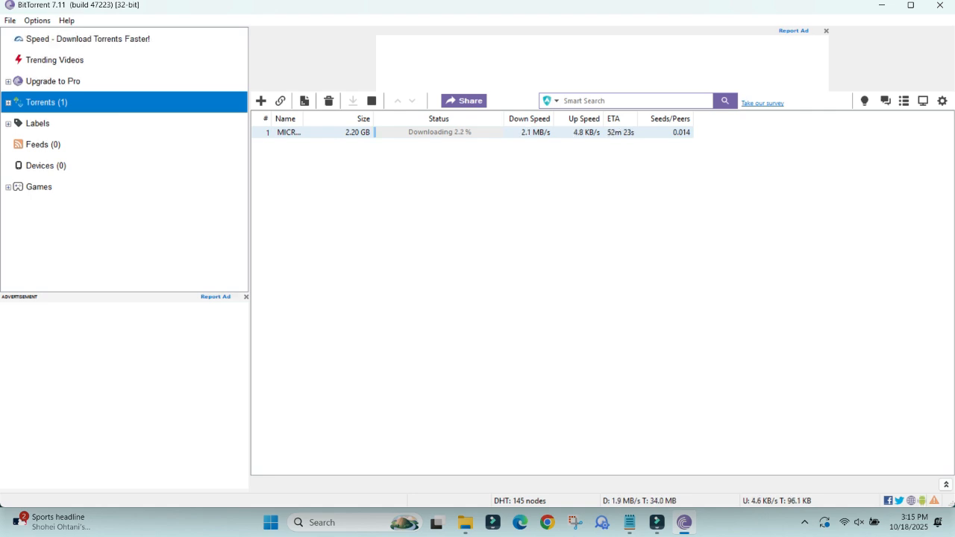
{"action": "left_click", "coordinate": [804, 522]}
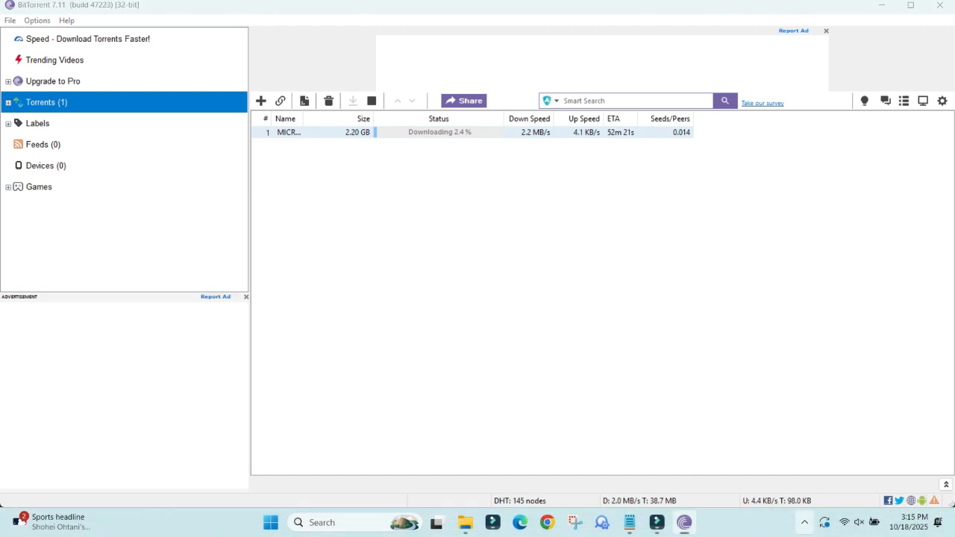
{"action": "right_click", "coordinate": [818, 484]}
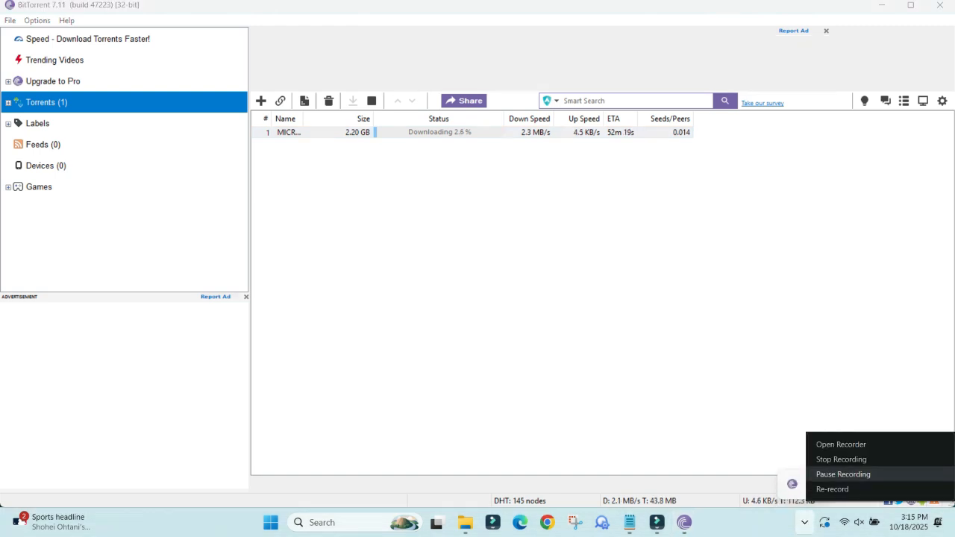